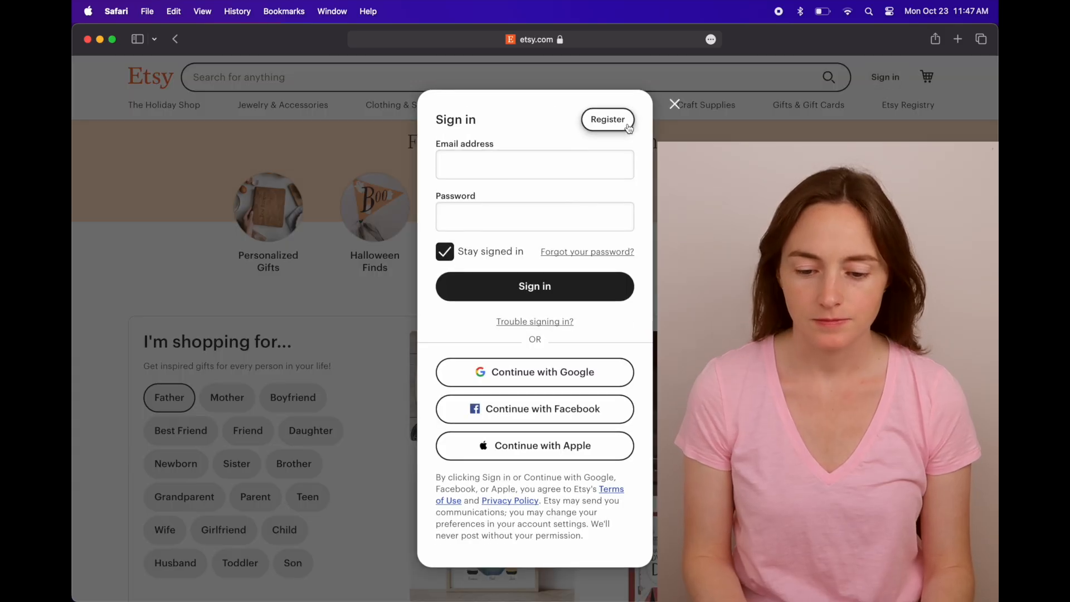
Register a new Etsy account and confirm it from the Etsy confirmation email
{"action": "left_click", "coordinate": [627, 127]}
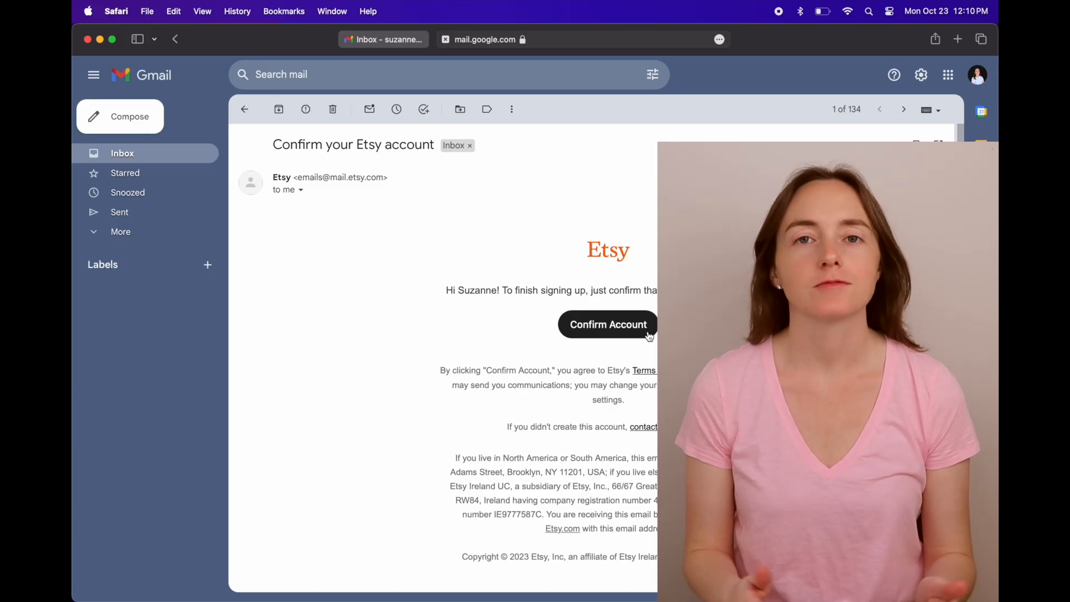
{"action": "left_click", "coordinate": [649, 334]}
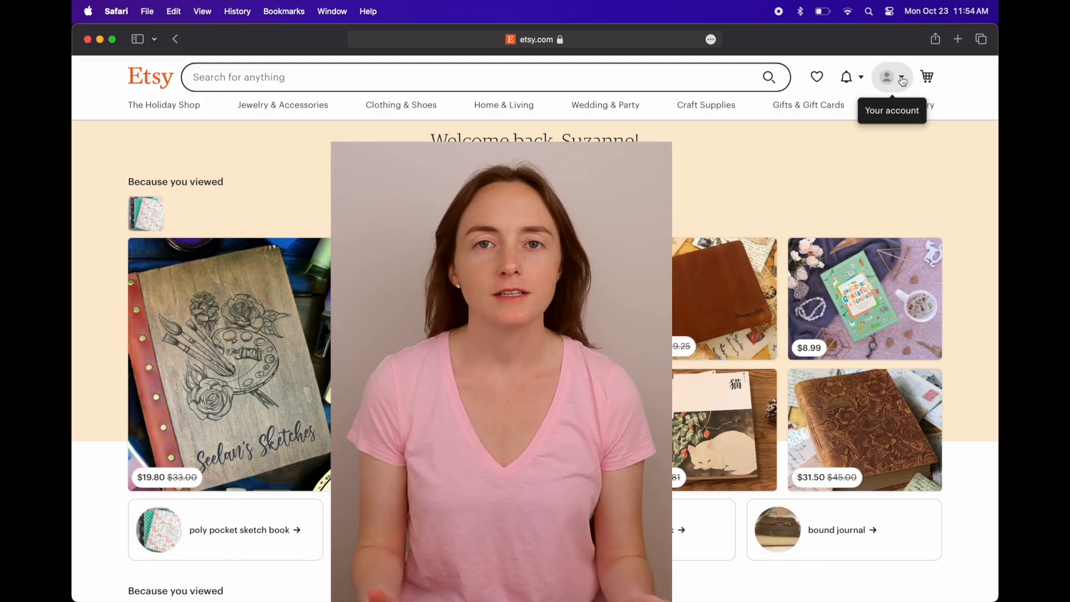
Go from the account options to the Etsy selling page, get started with a new shop and begin the onboarding questions
{"action": "left_click", "coordinate": [903, 82]}
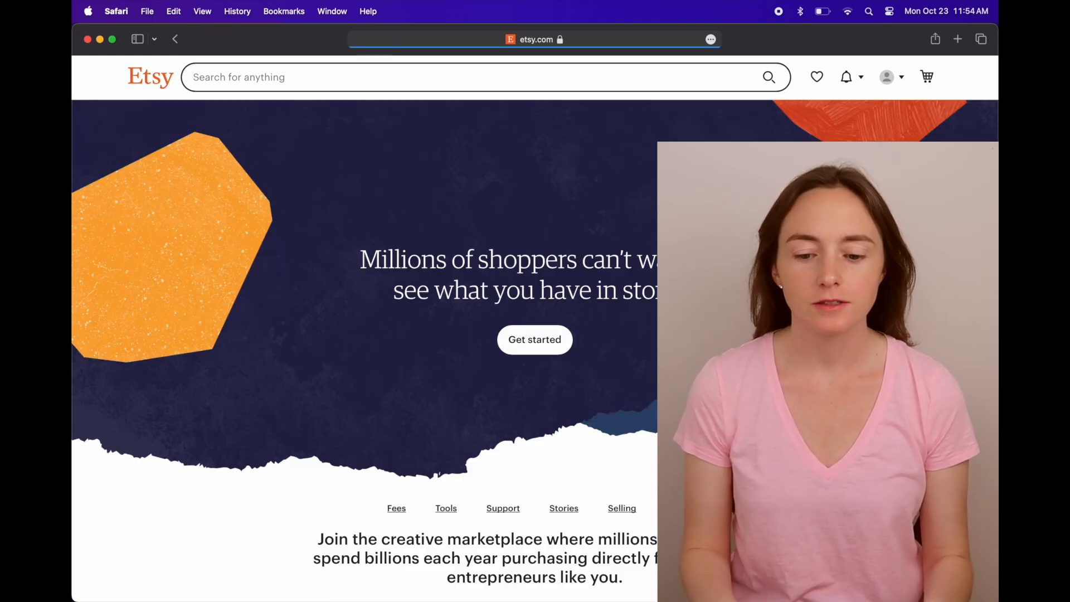
{"action": "scroll", "coordinate": [513, 314], "scroll_direction": "down", "scroll_amount": 2}
{"action": "left_click", "coordinate": [543, 301]}
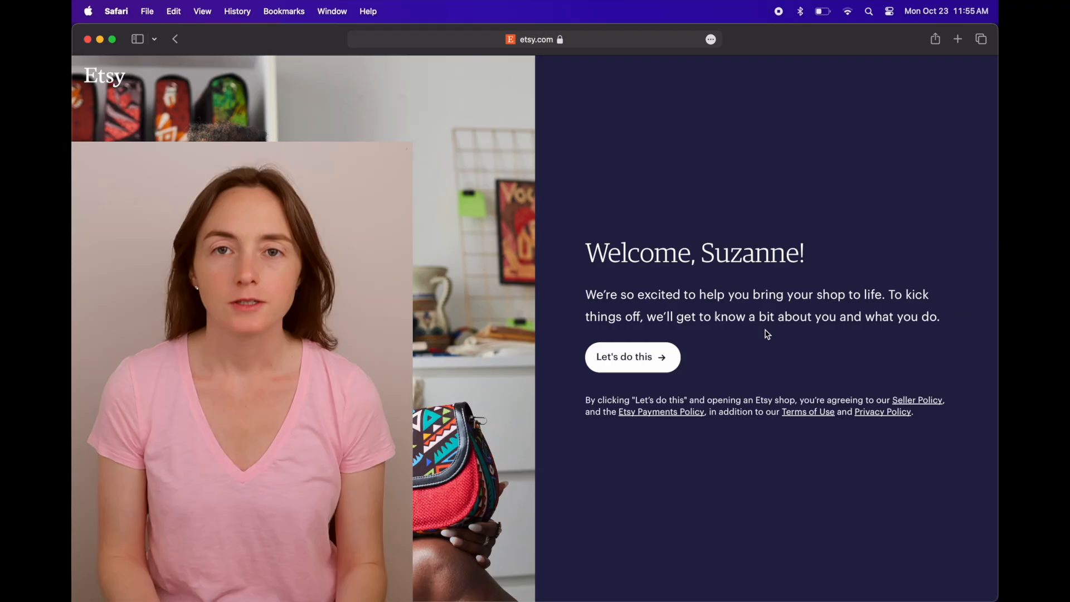
{"action": "left_click", "coordinate": [653, 368]}
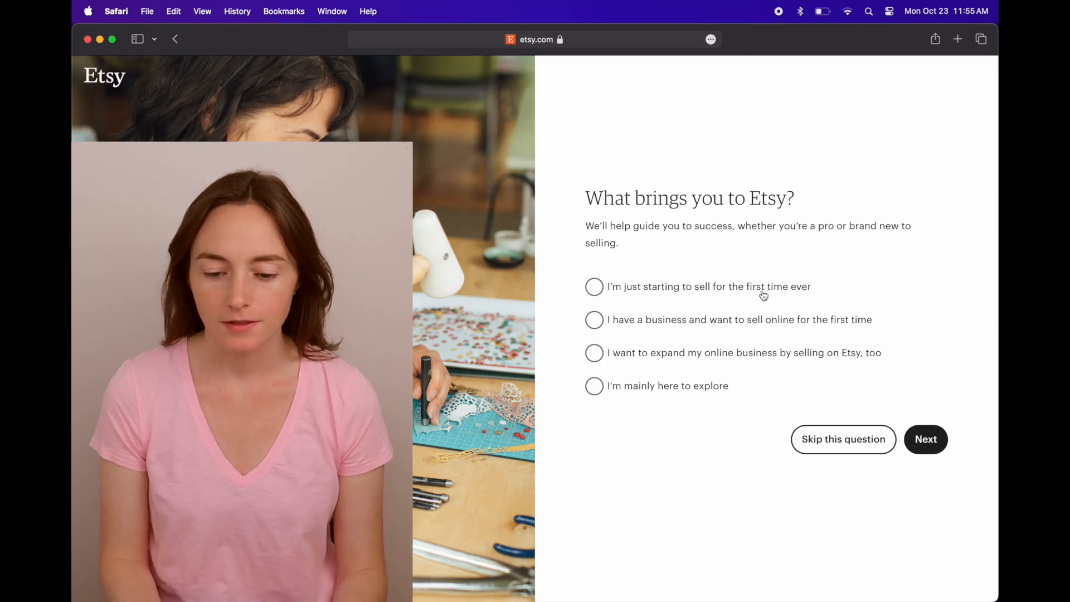
Advance through the onboarding questions about selling experience and help topics, without choosing any topics, and start the shop
{"action": "left_click", "coordinate": [937, 443]}
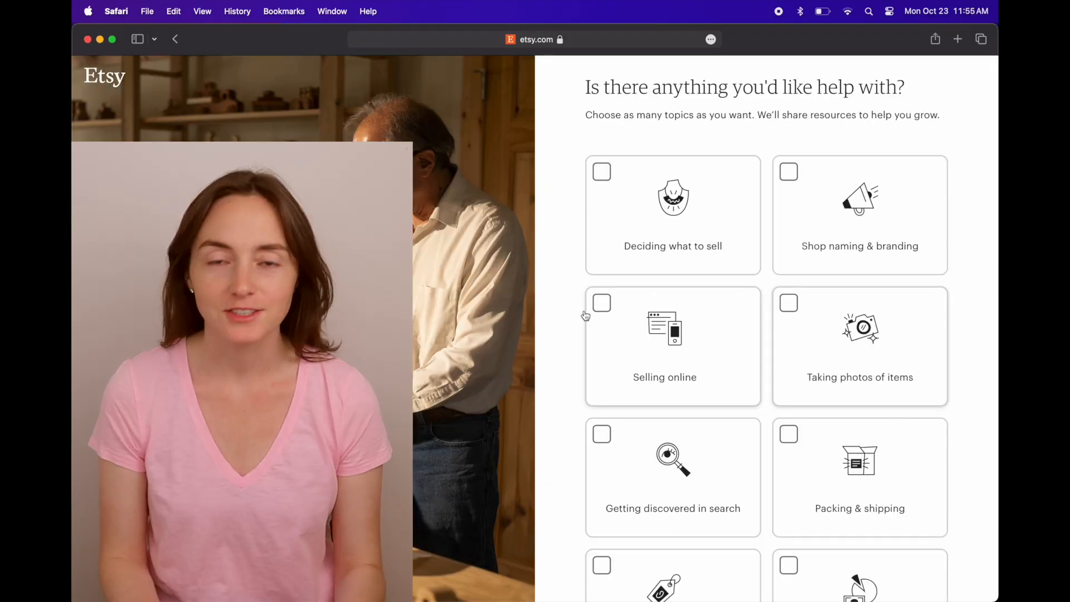
{"action": "scroll", "coordinate": [569, 289], "scroll_direction": "down", "scroll_amount": 5}
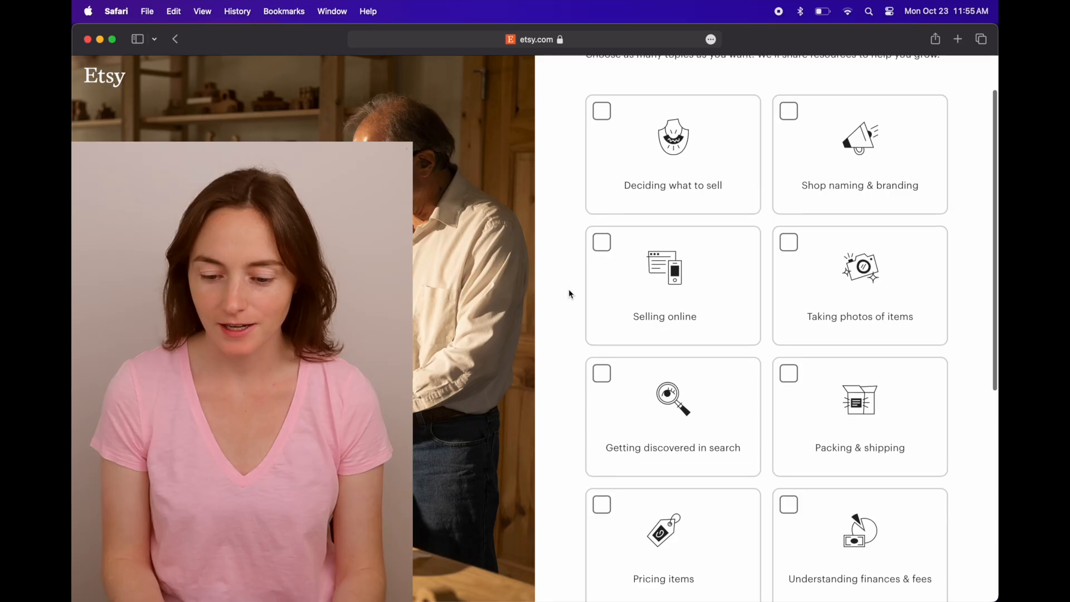
{"action": "scroll", "coordinate": [569, 289], "scroll_direction": "down", "scroll_amount": 5}
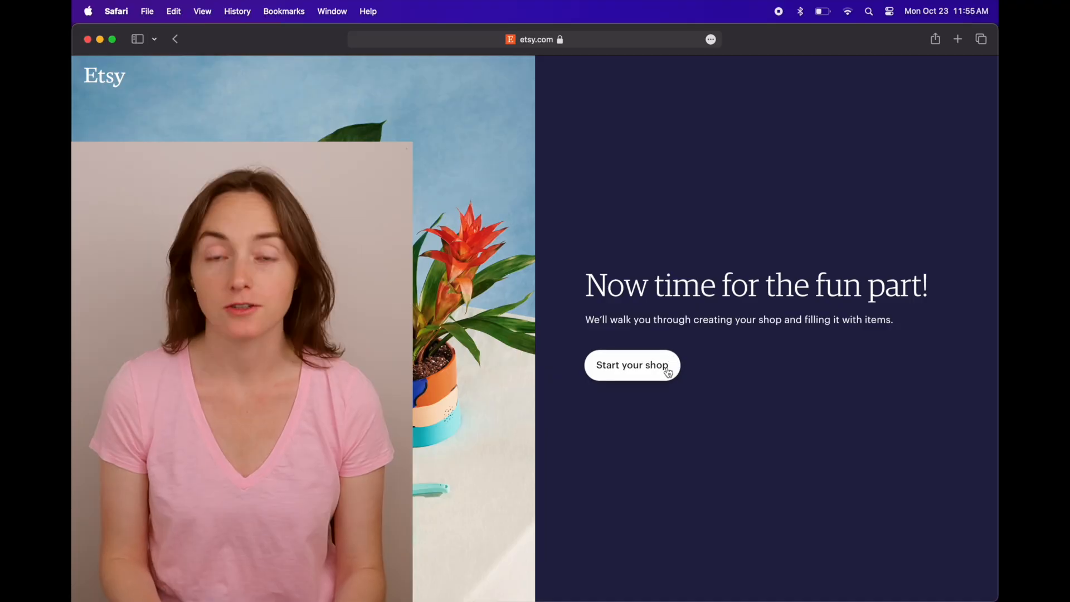
{"action": "left_click", "coordinate": [664, 370]}
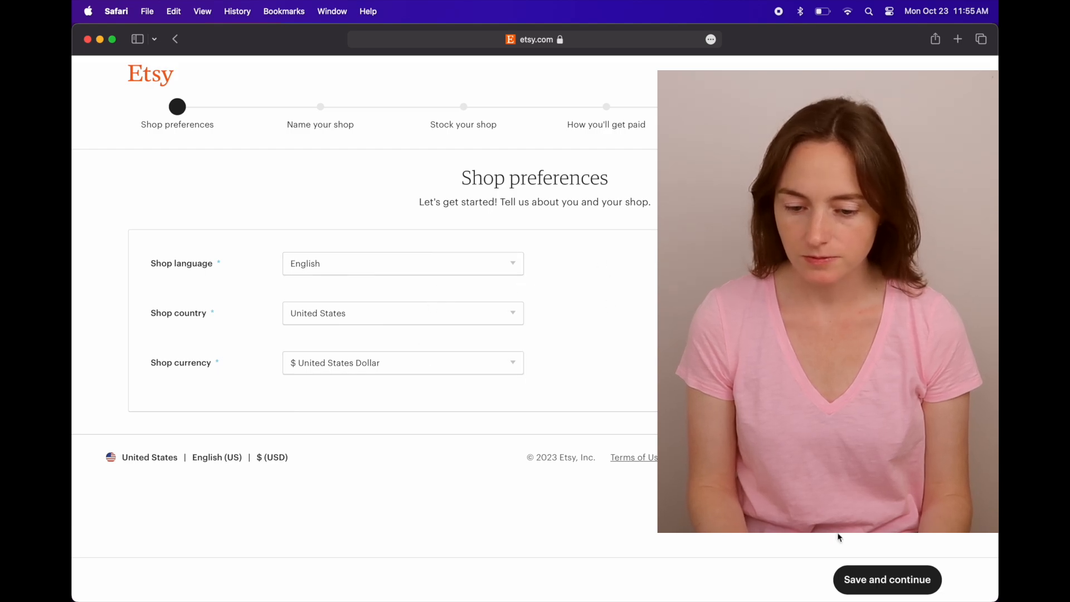
Save the shop preferences as English, United States and United States Dollar, and save GuidesBySuzy as the shop name
{"action": "left_click", "coordinate": [930, 577]}
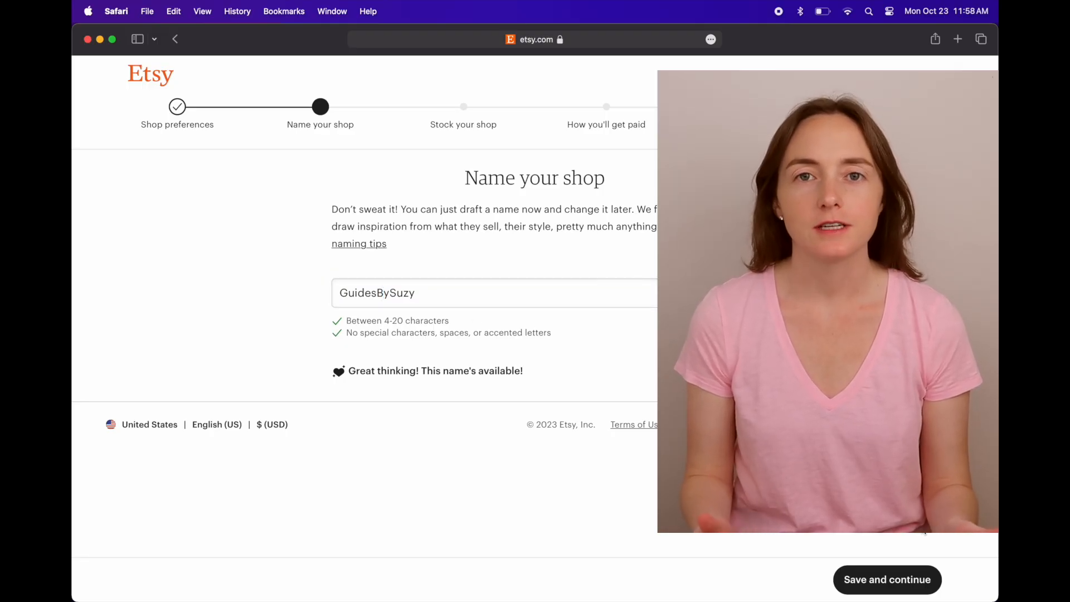
{"action": "left_click", "coordinate": [923, 579]}
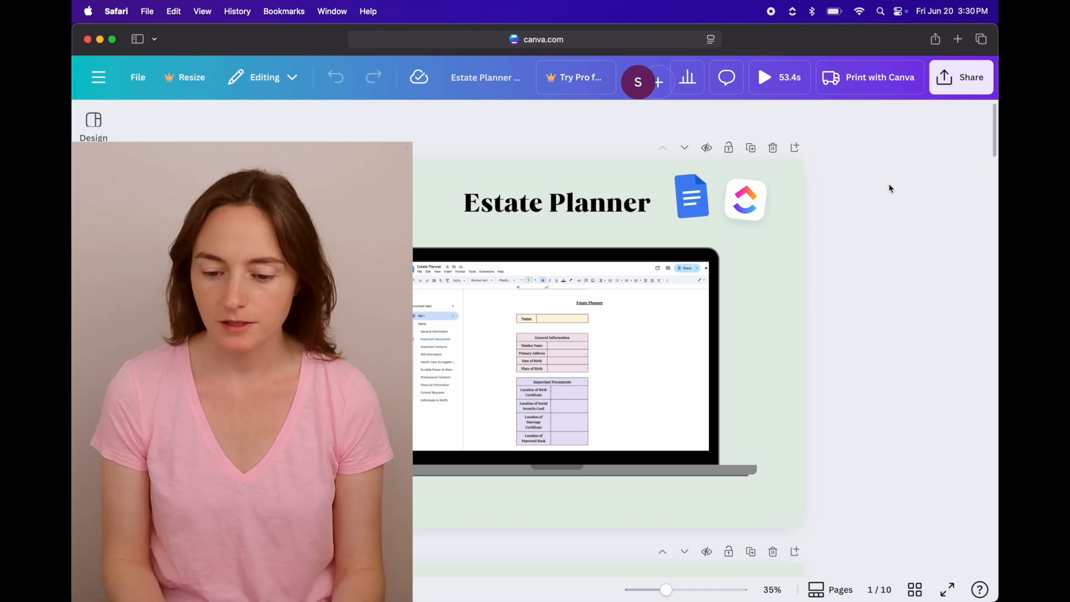
In Canva, open the download options for the Estate Planner design and set the file type to PNG
{"action": "left_click", "coordinate": [966, 88]}
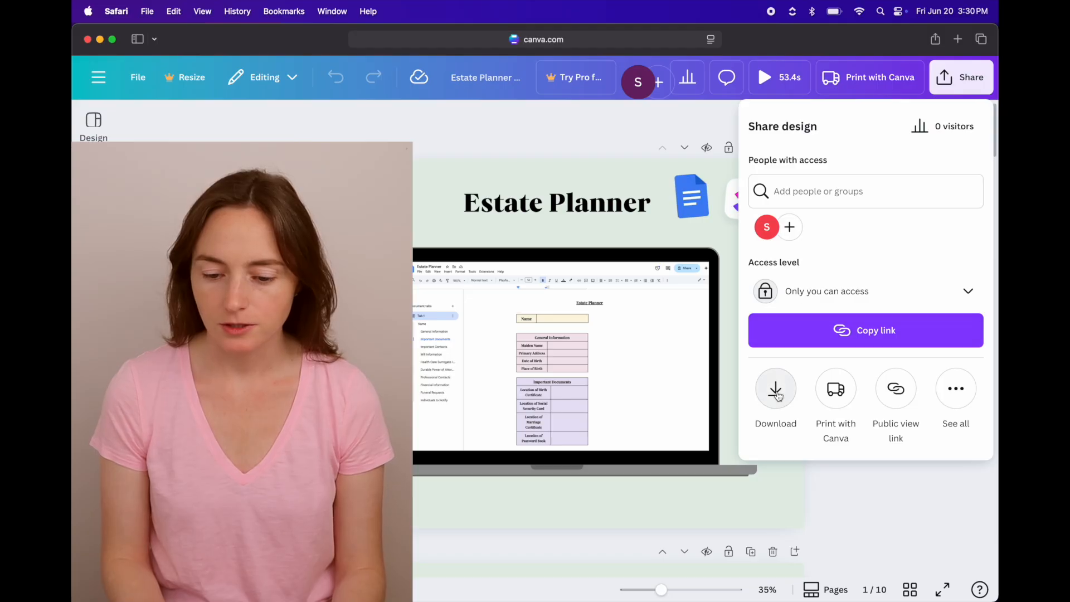
{"action": "left_click", "coordinate": [777, 391]}
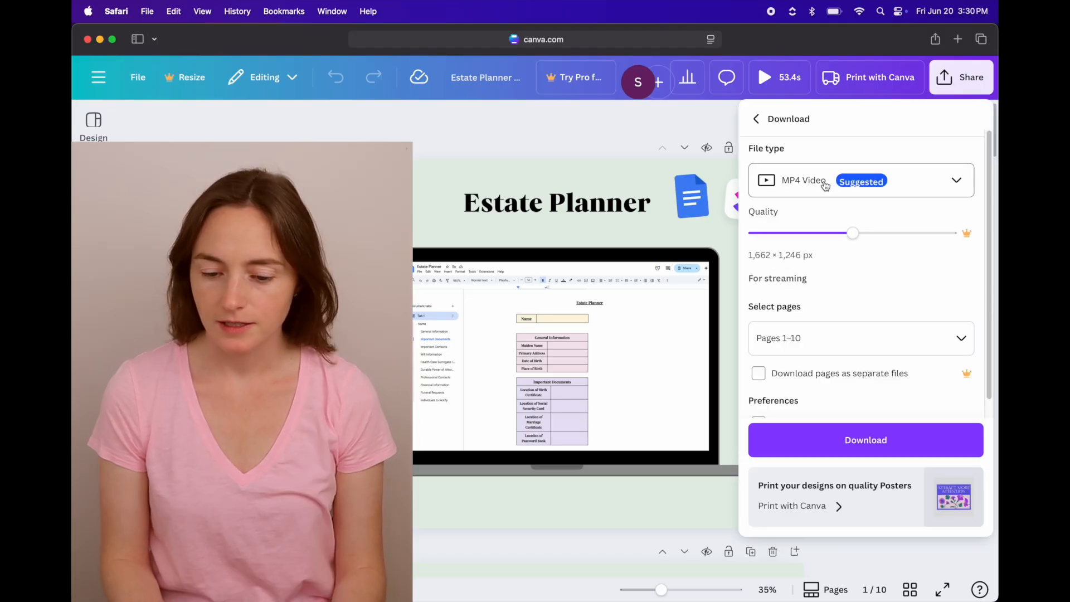
{"action": "left_click", "coordinate": [825, 184]}
{"action": "left_click", "coordinate": [814, 277]}
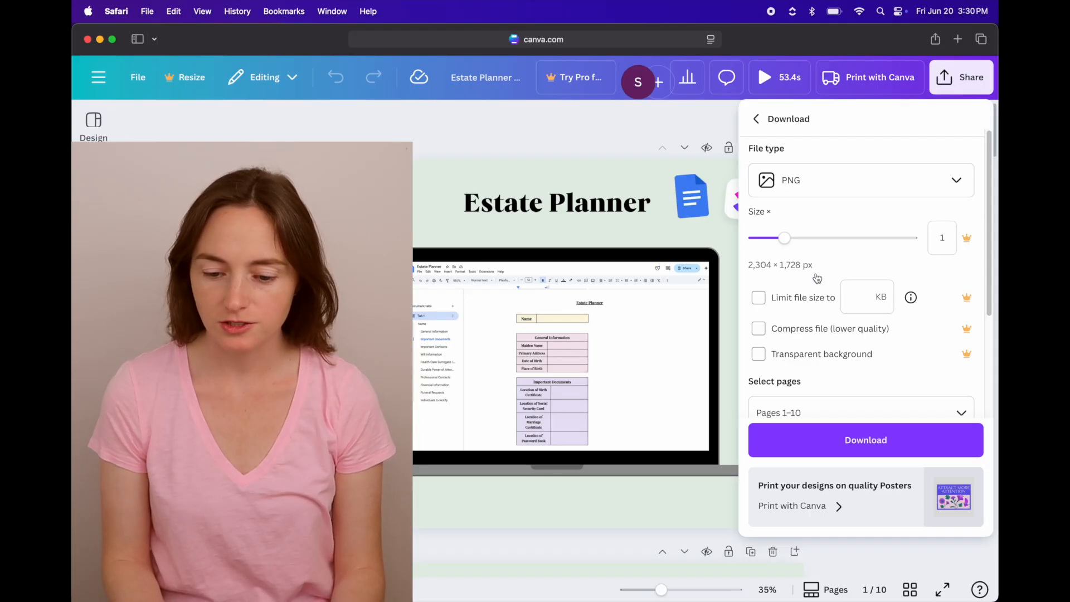
Limit the PNG download to pages 1–7 and 9, leaving out pages 8 and 10
{"action": "scroll", "coordinate": [808, 290], "scroll_direction": "down", "scroll_amount": 3}
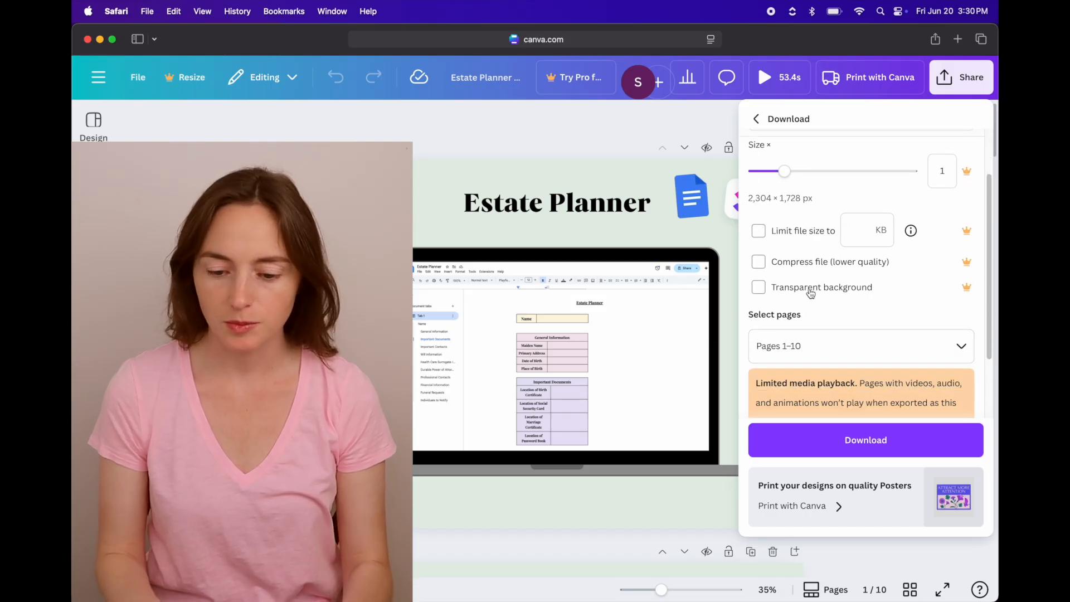
{"action": "scroll", "coordinate": [823, 343], "scroll_direction": "down", "scroll_amount": 4}
{"action": "left_click", "coordinate": [806, 258]}
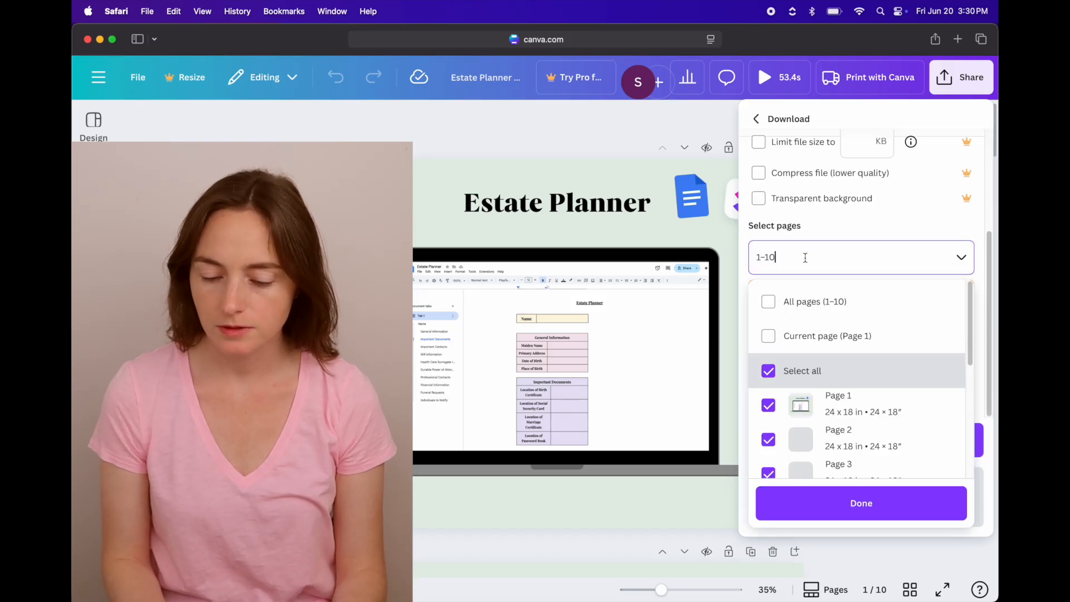
{"action": "left_click", "coordinate": [769, 368]}
{"action": "scroll", "coordinate": [772, 365], "scroll_direction": "down", "scroll_amount": 2}
{"action": "left_click", "coordinate": [770, 367]}
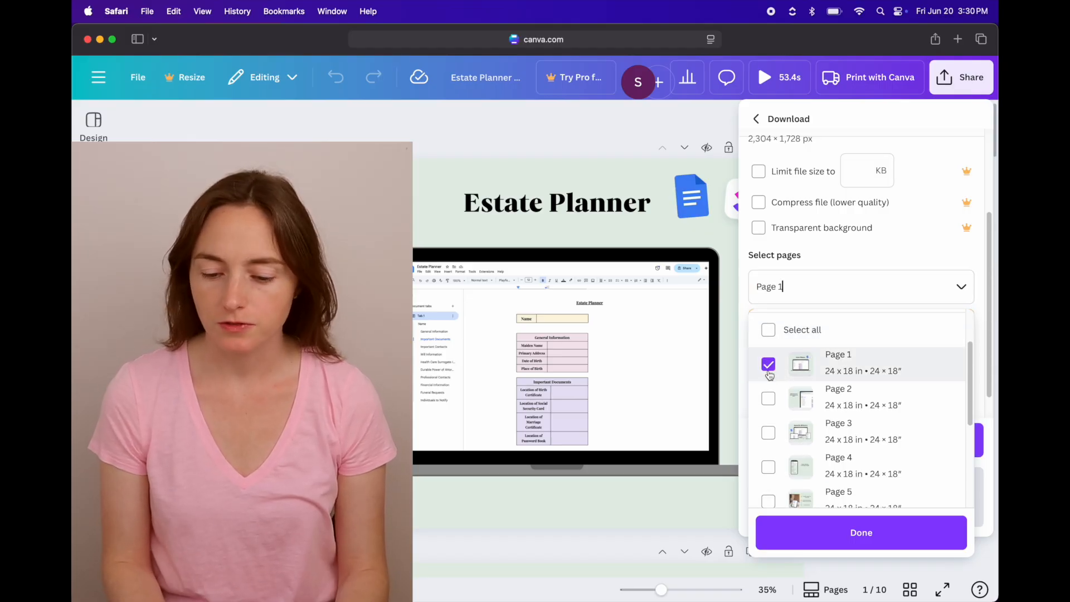
{"action": "left_click", "coordinate": [768, 433]}
{"action": "scroll", "coordinate": [770, 426], "scroll_direction": "down", "scroll_amount": 2}
{"action": "scroll", "coordinate": [770, 410], "scroll_direction": "down", "scroll_amount": 1}
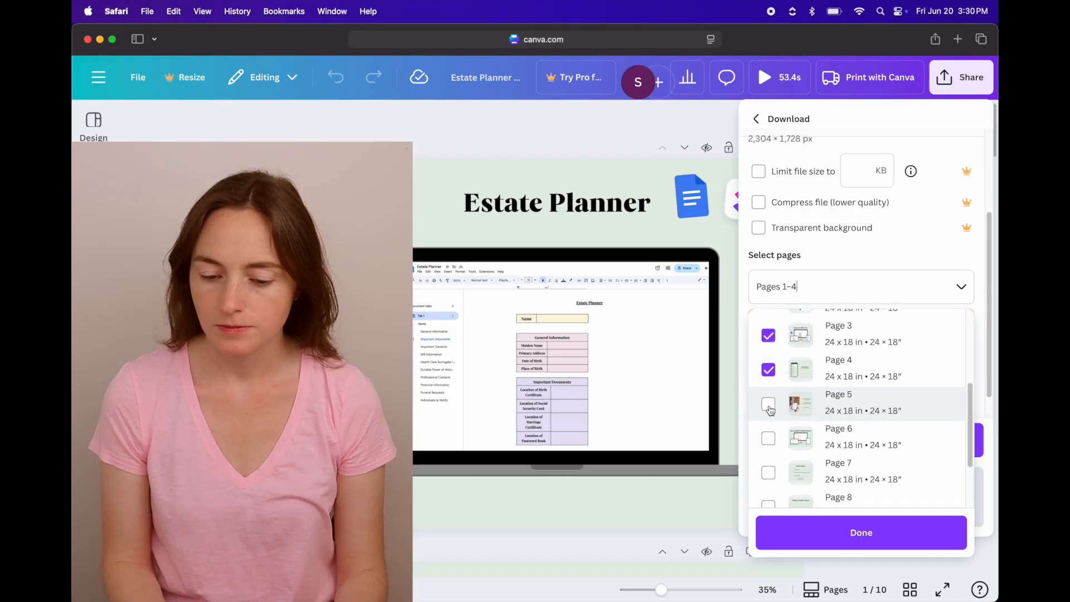
{"action": "scroll", "coordinate": [772, 397], "scroll_direction": "down", "scroll_amount": 2}
{"action": "left_click", "coordinate": [768, 367]}
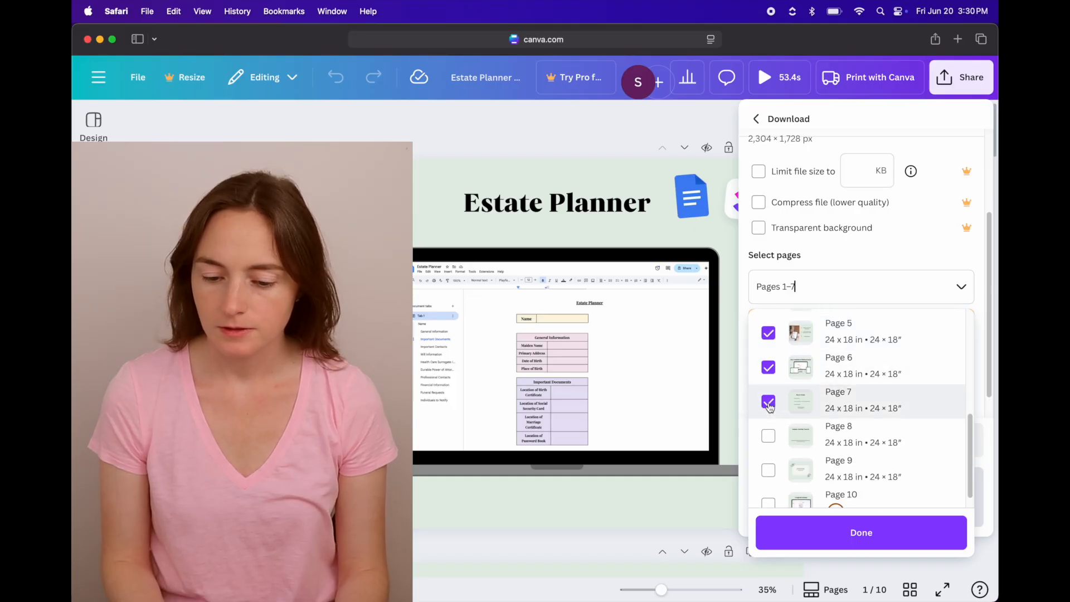
{"action": "scroll", "coordinate": [769, 406], "scroll_direction": "down", "scroll_amount": 1}
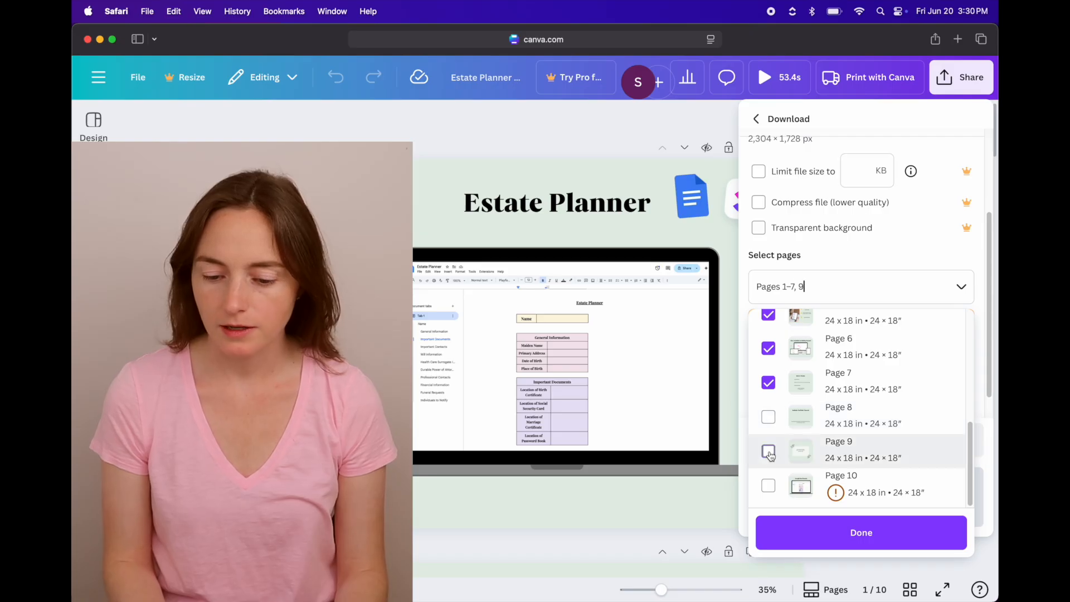
{"action": "left_click", "coordinate": [770, 453]}
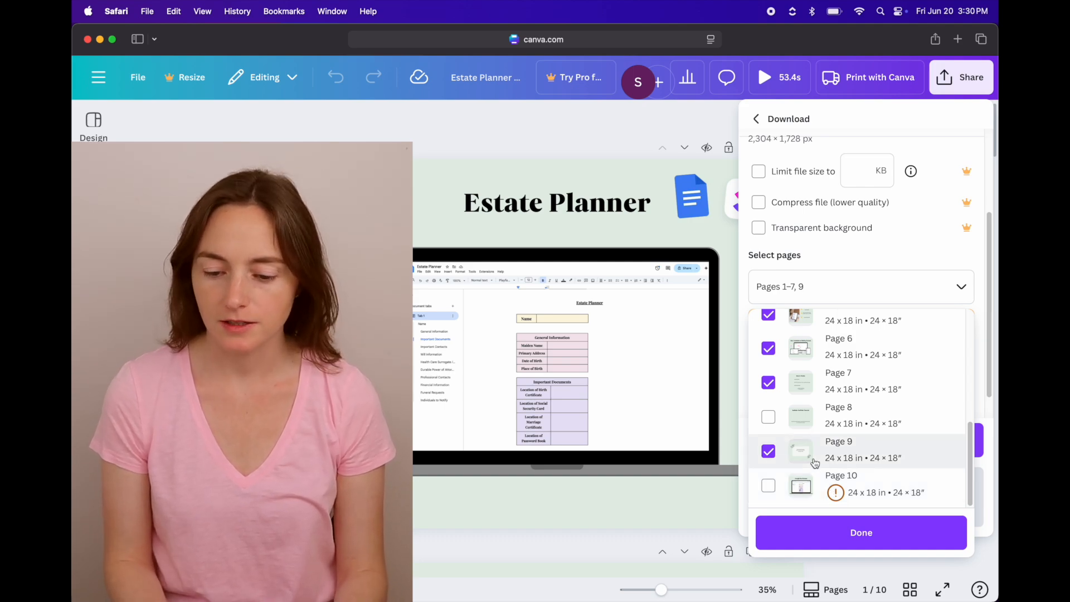
Confirm the page selection and download the PNG images, allowing downloads from canva.com
{"action": "left_click", "coordinate": [874, 536]}
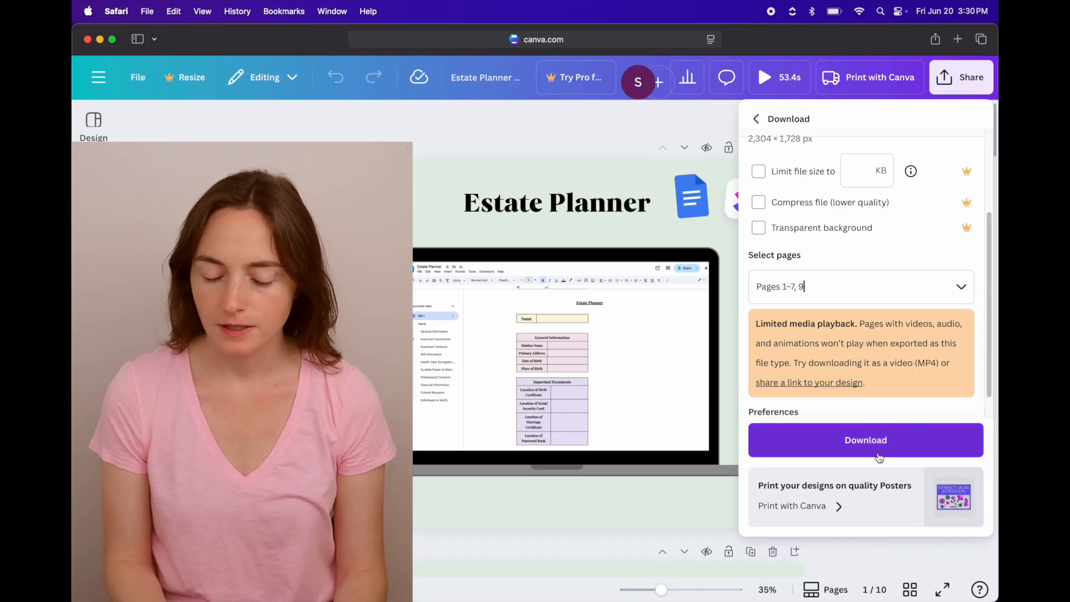
{"action": "left_click", "coordinate": [912, 441]}
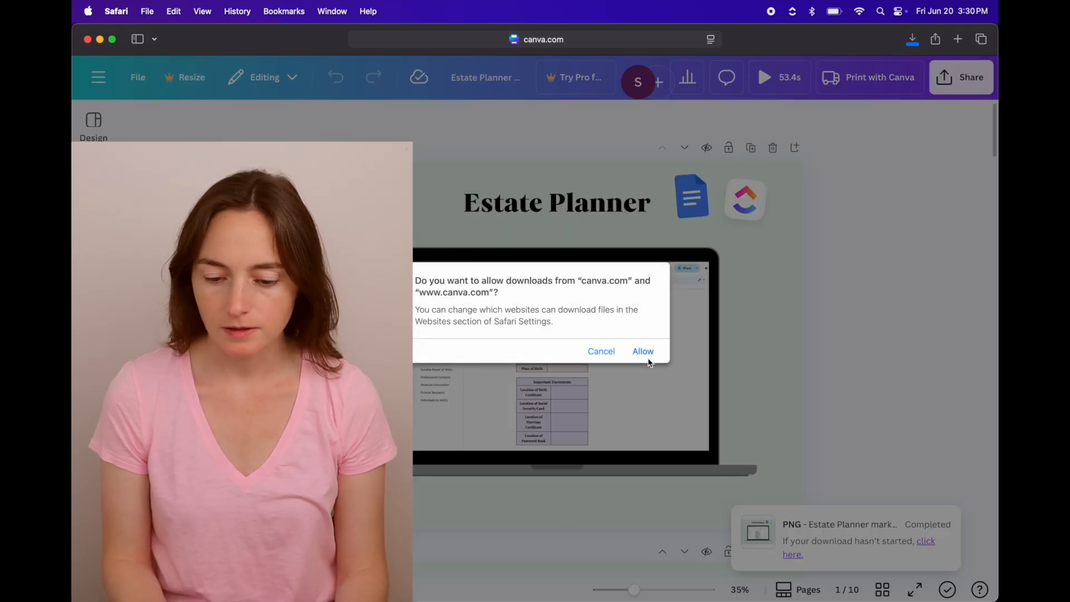
{"action": "left_click", "coordinate": [644, 353]}
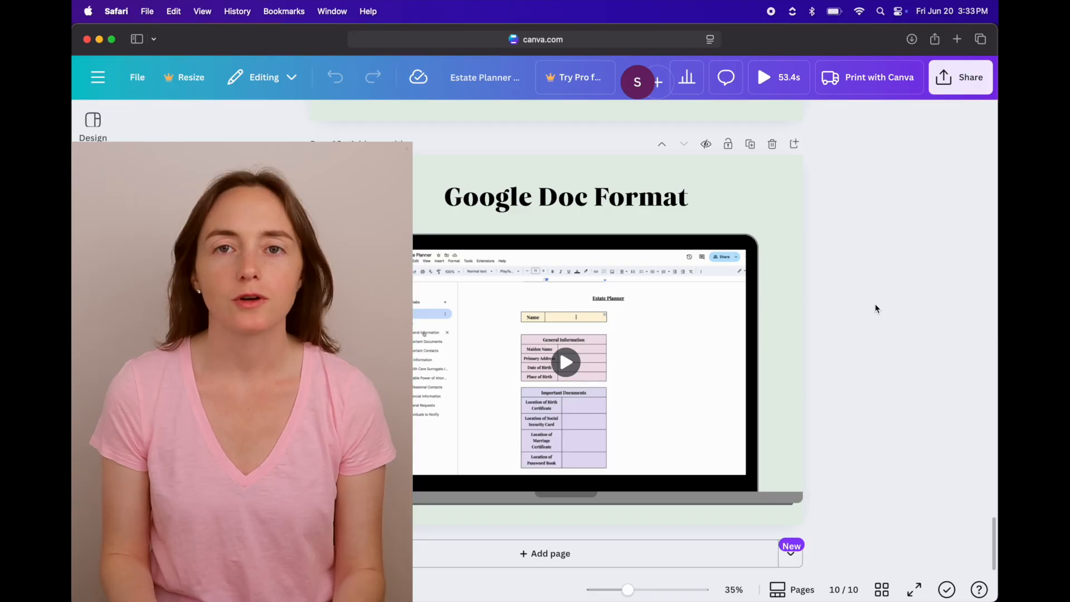
Open the download options for the design again and choose MP4 Video as the file type
{"action": "left_click", "coordinate": [959, 87]}
{"action": "left_click", "coordinate": [785, 394]}
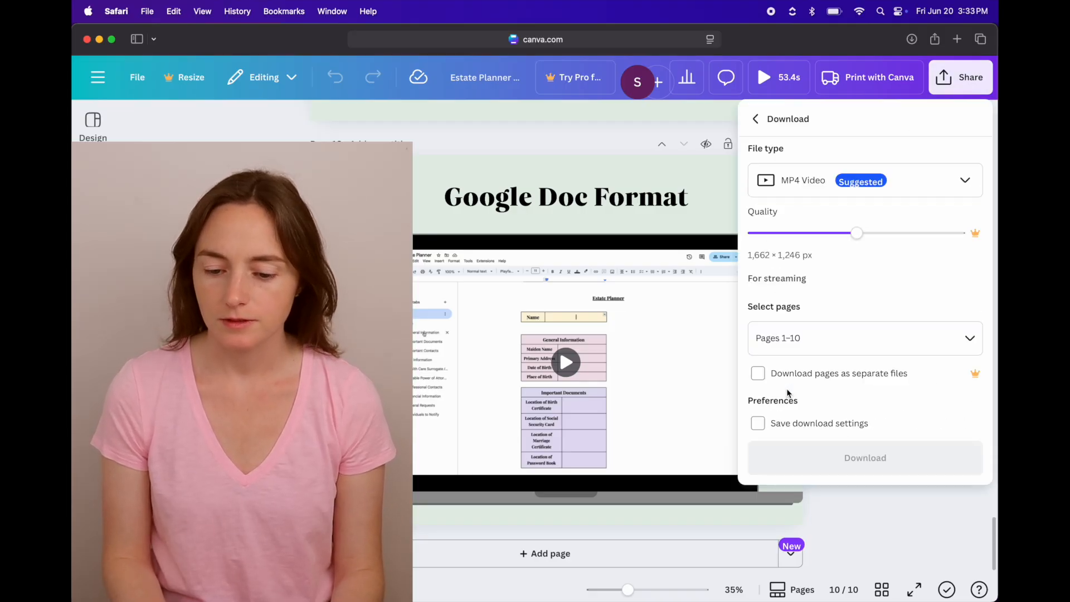
{"action": "left_click", "coordinate": [815, 180]}
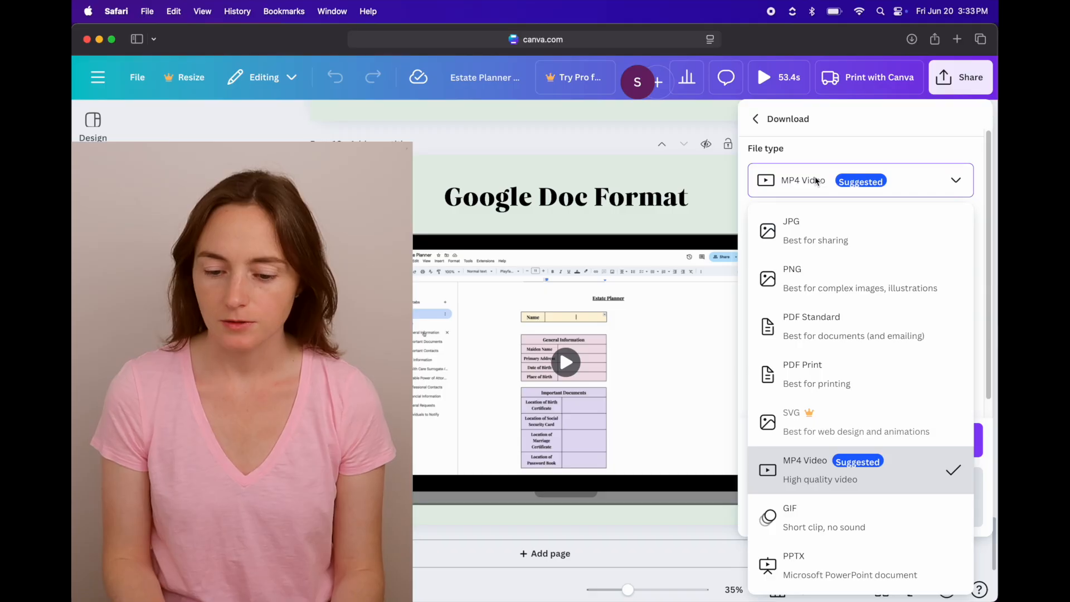
{"action": "left_click", "coordinate": [826, 477]}
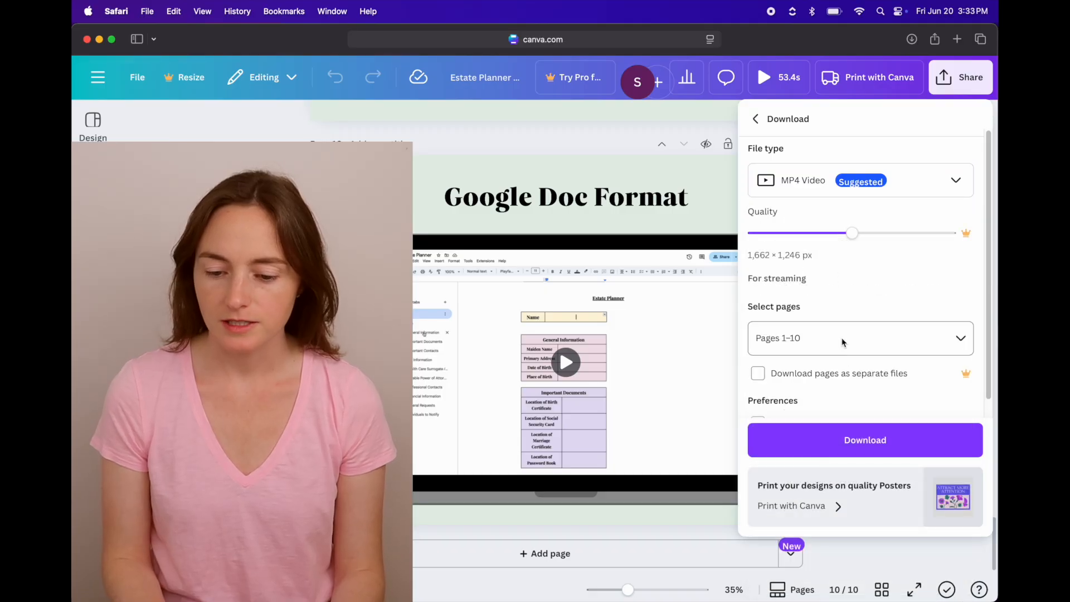
Limit the video download to page 10, the Google Doc Format page, and download it
{"action": "scroll", "coordinate": [795, 318], "scroll_direction": "down", "scroll_amount": 1}
{"action": "left_click", "coordinate": [792, 319]}
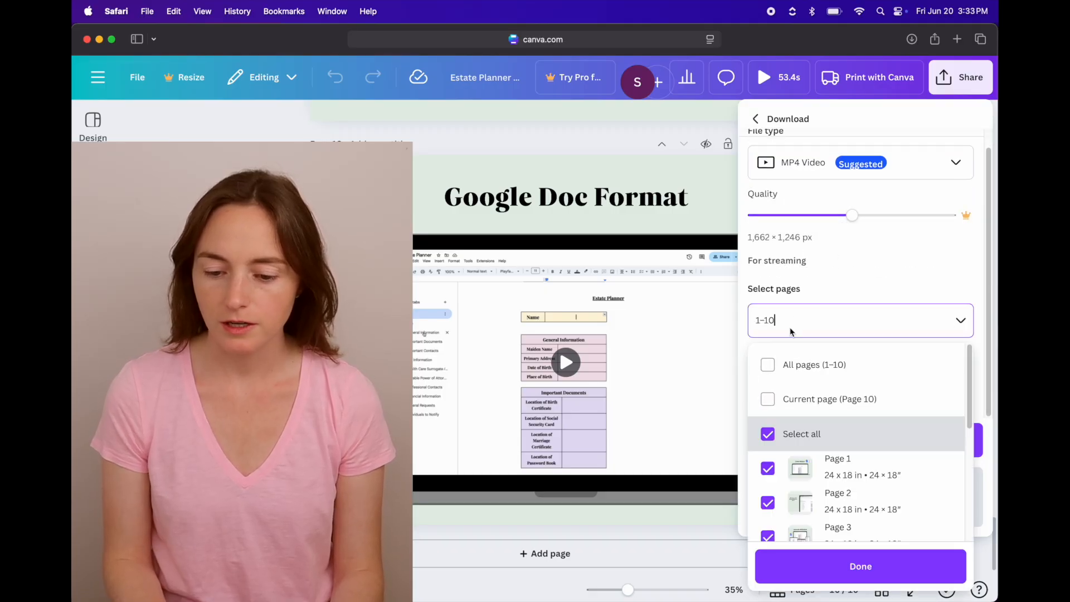
{"action": "left_click", "coordinate": [771, 437]}
{"action": "scroll", "coordinate": [796, 421], "scroll_direction": "down", "scroll_amount": 5}
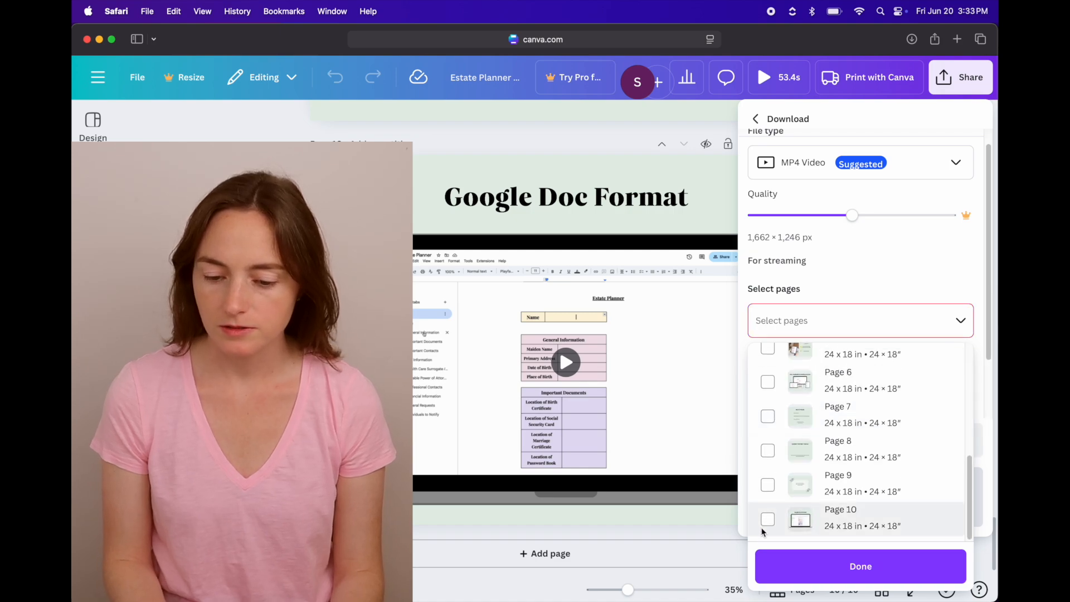
{"action": "left_click", "coordinate": [769, 520]}
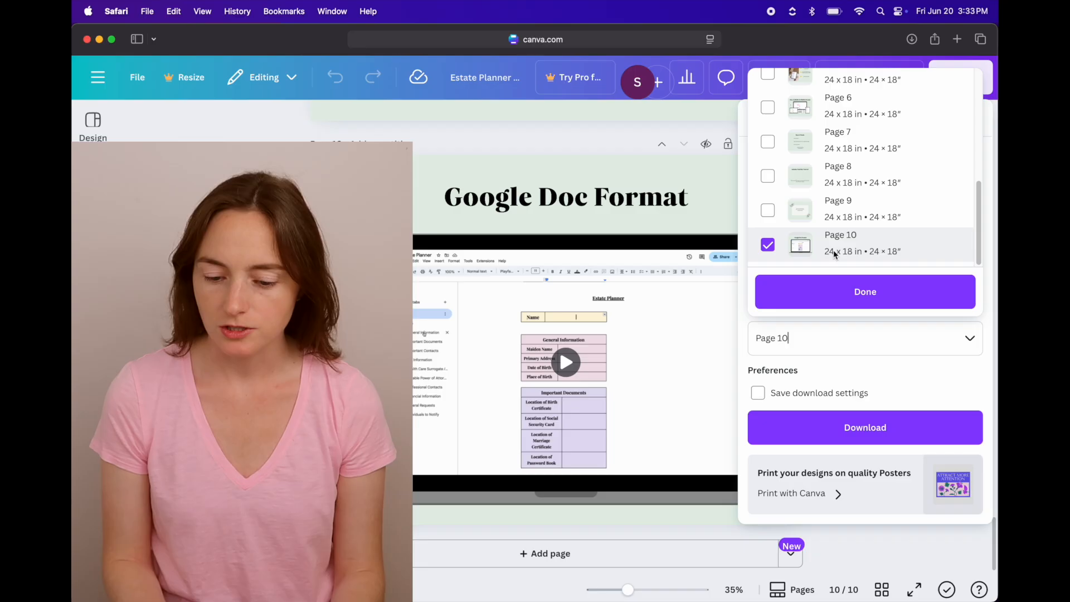
{"action": "left_click", "coordinate": [856, 284]}
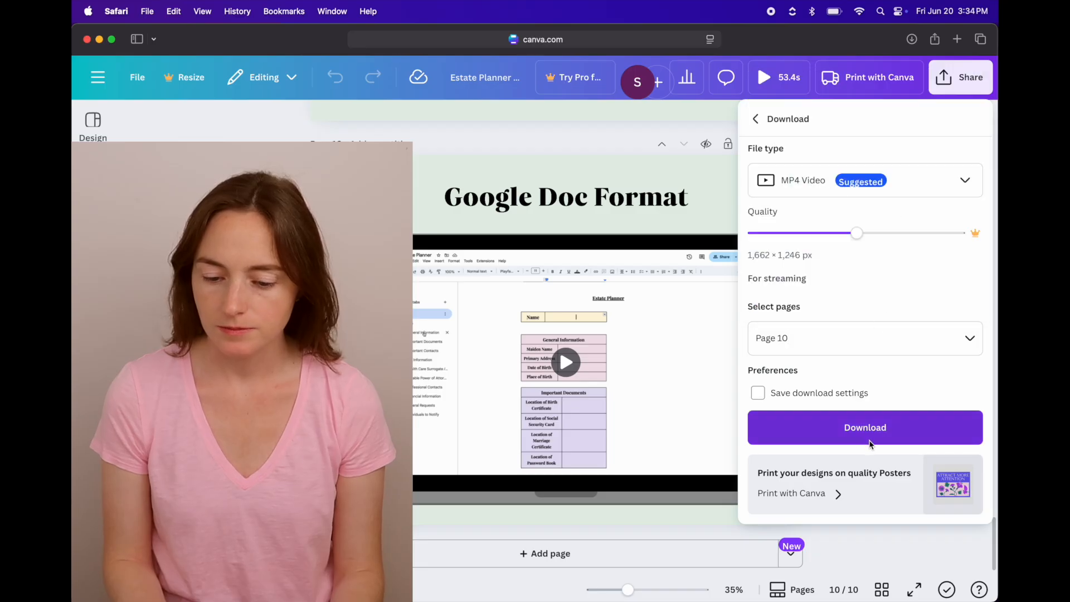
{"action": "left_click", "coordinate": [897, 432]}
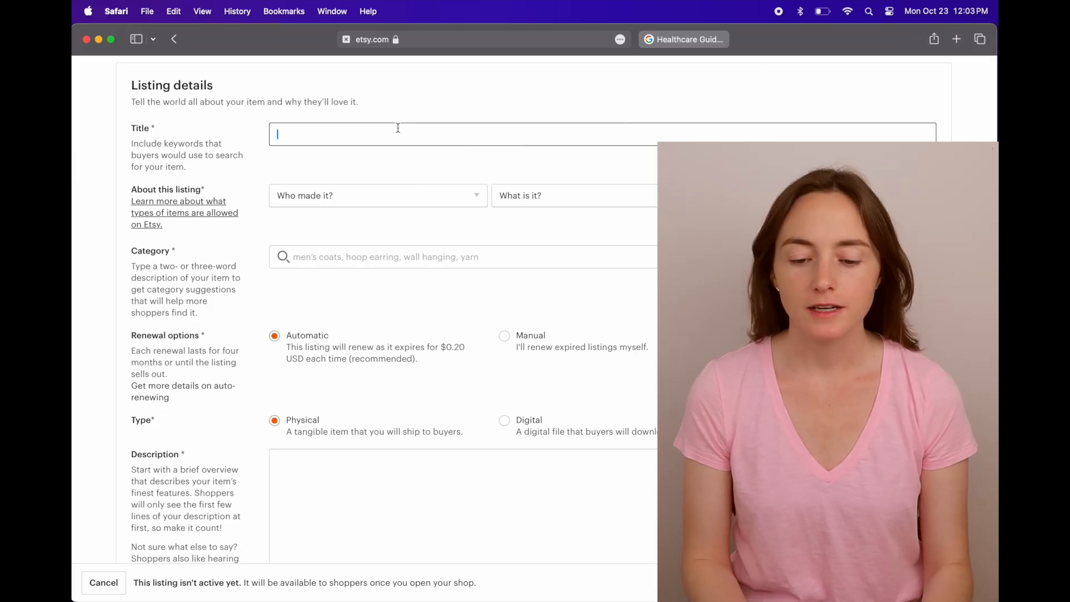
In the Etsy listing details, enter "Healthcare Guide" as the listing title
{"action": "type", "text": "Healt"}
{"action": "type", "text": "hcare Guide"}
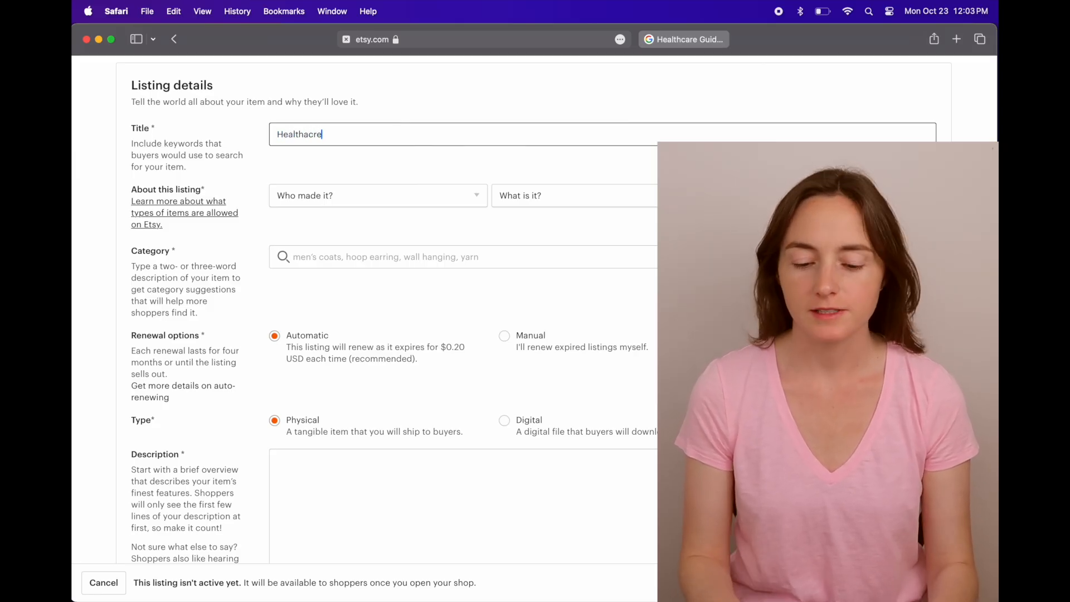
{"action": "left_click", "coordinate": [416, 158]}
Fill in the About this listing details as made by "I did", "A finished product", and made in 2020 - 2023
{"action": "scroll", "coordinate": [417, 157], "scroll_direction": "down", "scroll_amount": 1}
{"action": "left_click", "coordinate": [421, 179]}
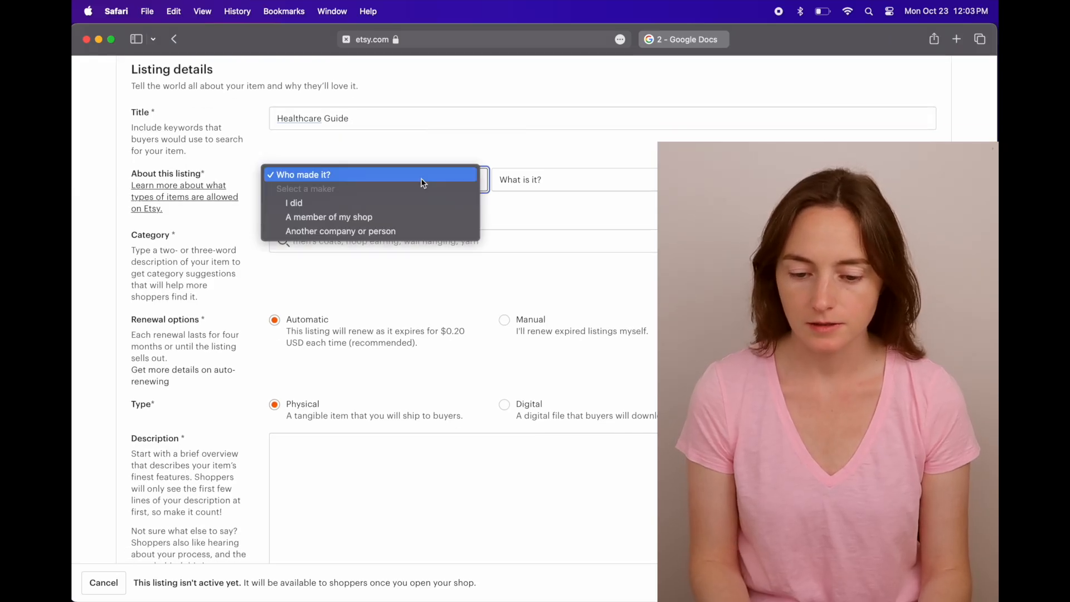
{"action": "left_click", "coordinate": [406, 204]}
{"action": "left_click", "coordinate": [597, 179]}
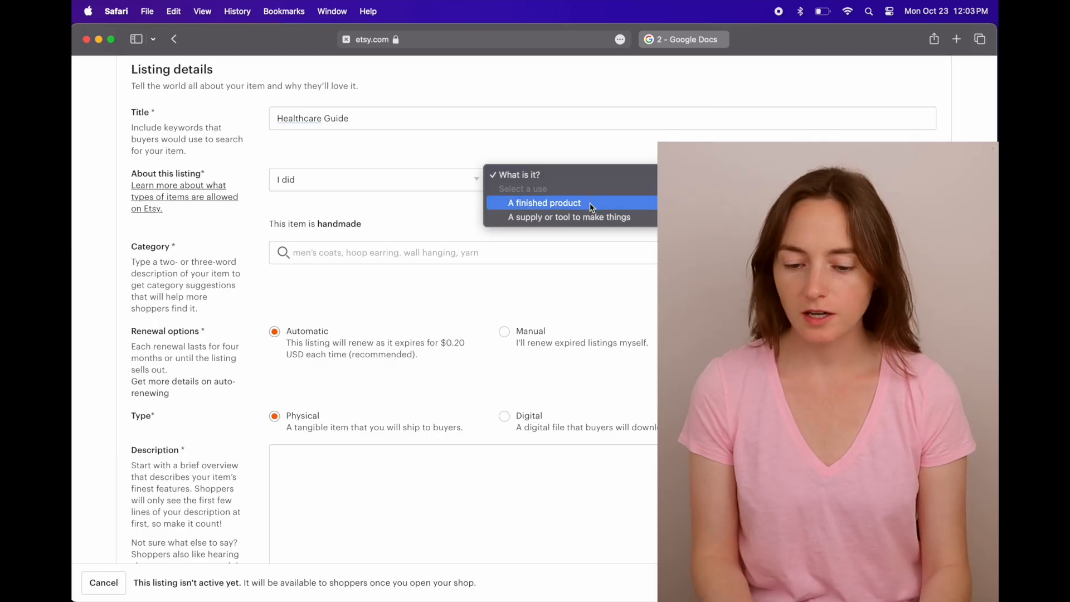
{"action": "left_click", "coordinate": [592, 208]}
{"action": "left_click", "coordinate": [842, 189]}
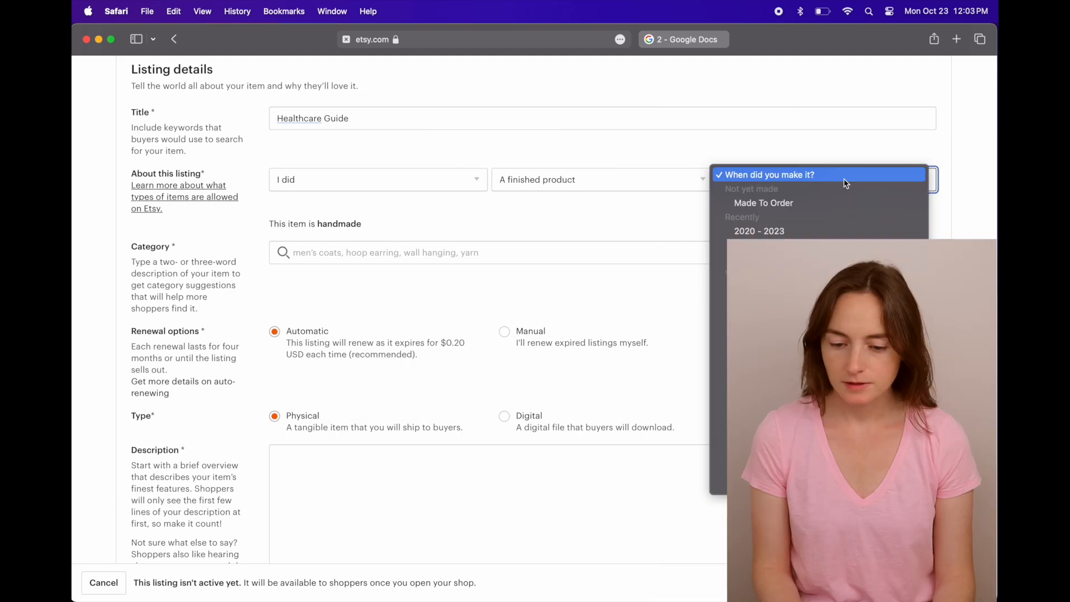
{"action": "left_click", "coordinate": [805, 231]}
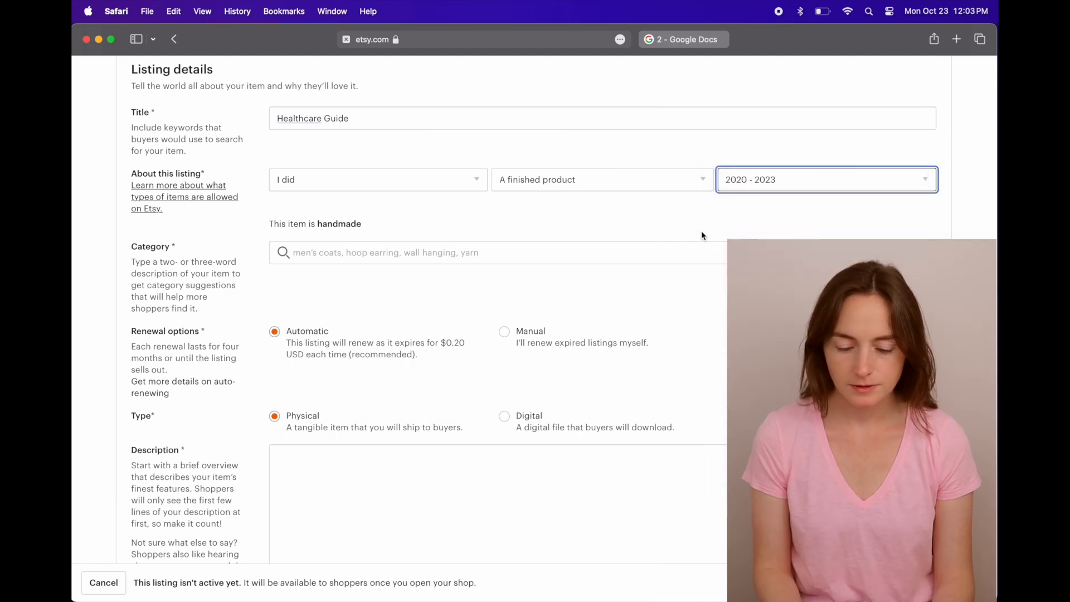
Search the listing categories for "digital product" and choose Guides & How Tos under Books, Movies & Music
{"action": "scroll", "coordinate": [418, 227], "scroll_direction": "down", "scroll_amount": 1}
{"action": "scroll", "coordinate": [419, 228], "scroll_direction": "up", "scroll_amount": 1}
{"action": "left_click", "coordinate": [389, 256]}
{"action": "type", "text": "digital p"}
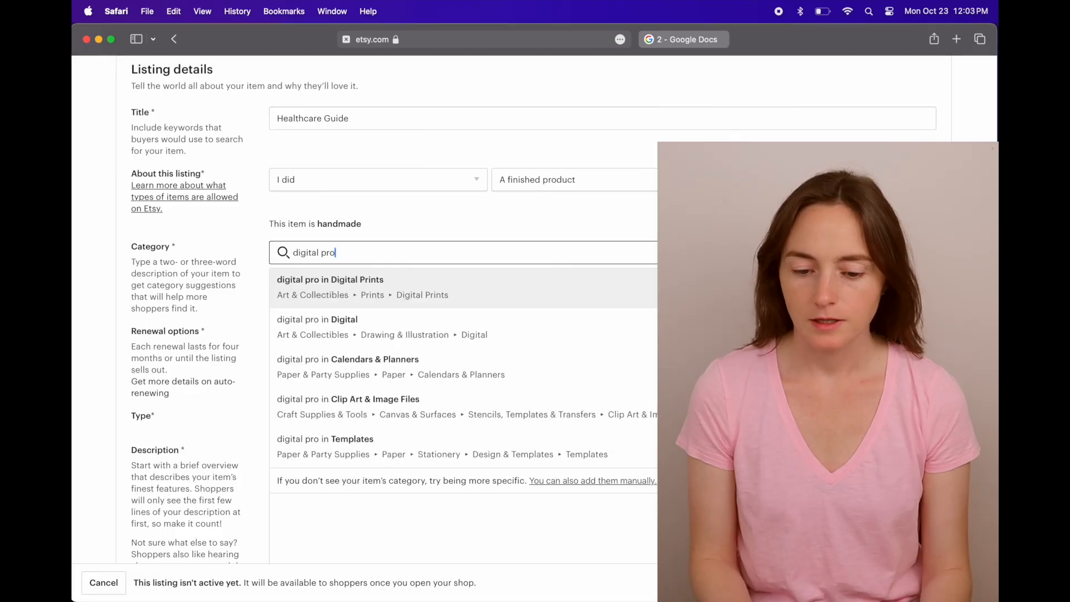
{"action": "type", "text": "ro"}
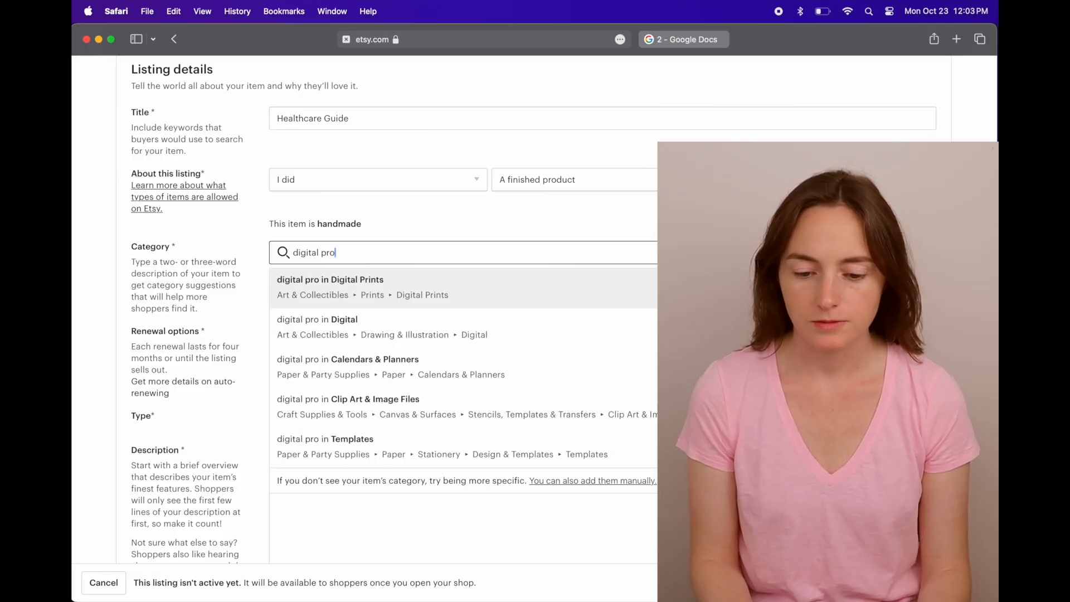
{"action": "type", "text": "duct"}
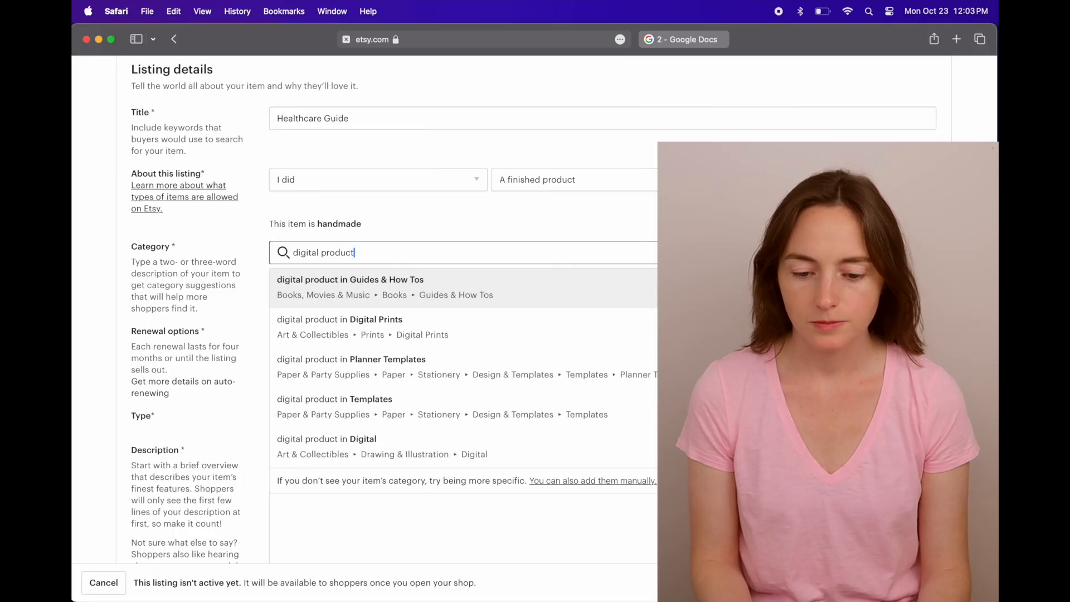
{"action": "left_click", "coordinate": [434, 280]}
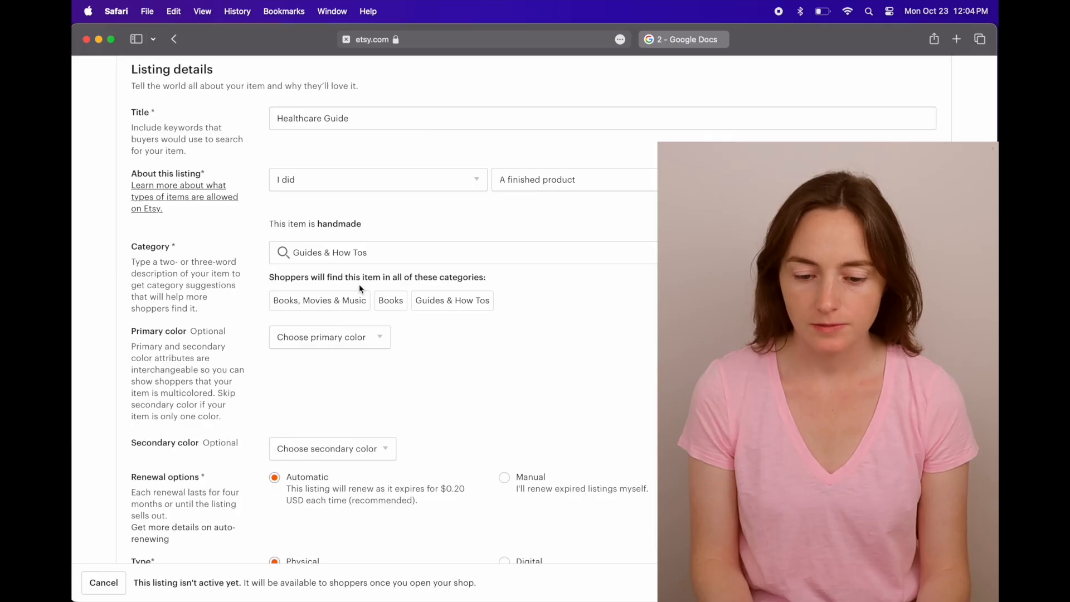
Set the listing type to Digital
{"action": "scroll", "coordinate": [423, 400], "scroll_direction": "down", "scroll_amount": 5}
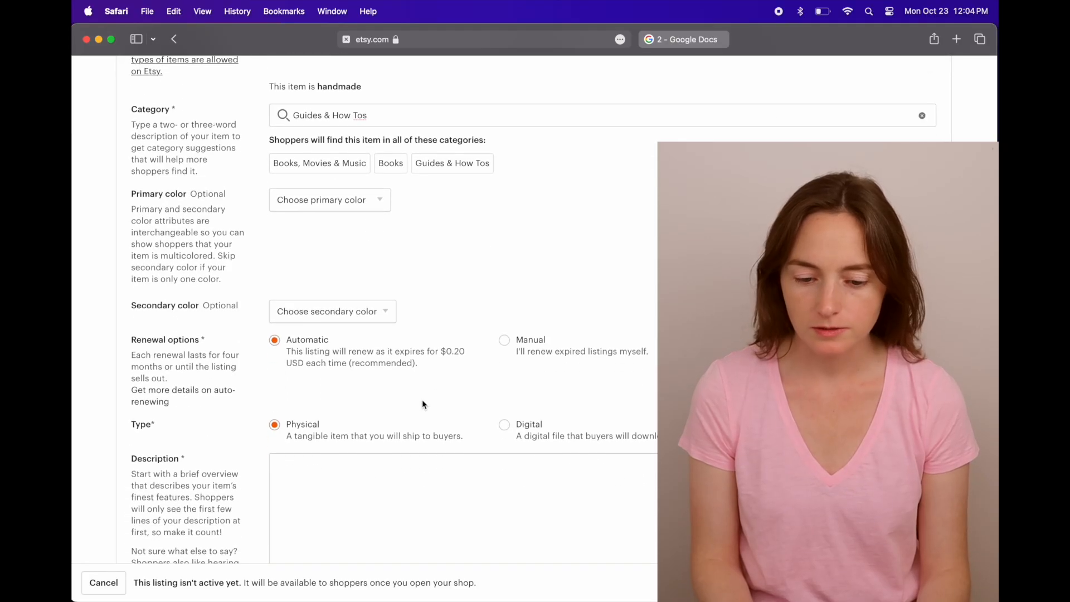
{"action": "scroll", "coordinate": [423, 400], "scroll_direction": "down", "scroll_amount": 1}
{"action": "scroll", "coordinate": [242, 427], "scroll_direction": "down", "scroll_amount": 6}
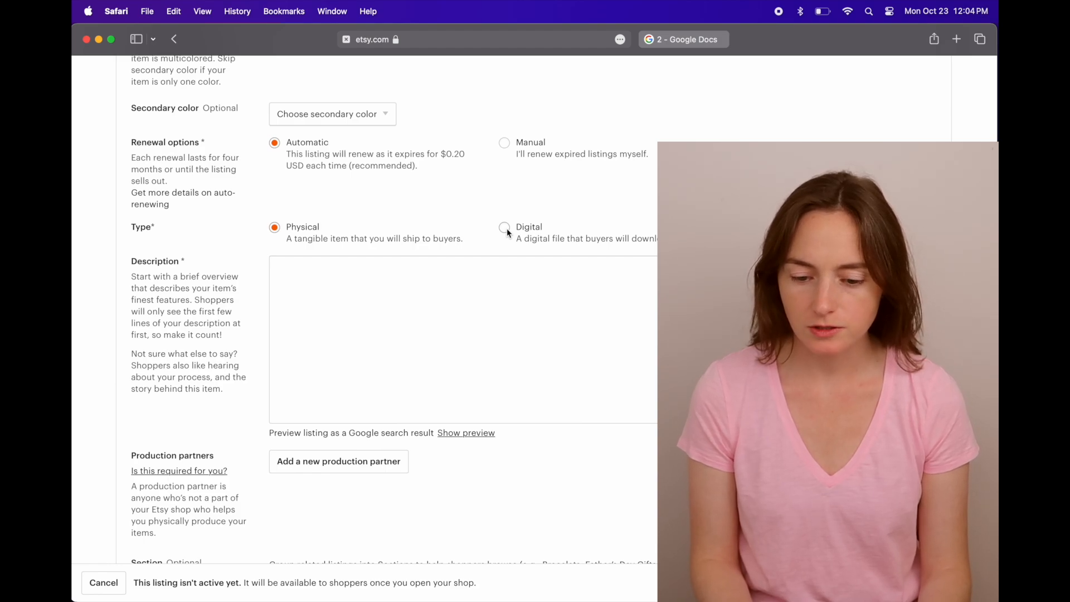
{"action": "scroll", "coordinate": [255, 255], "scroll_direction": "down", "scroll_amount": 1}
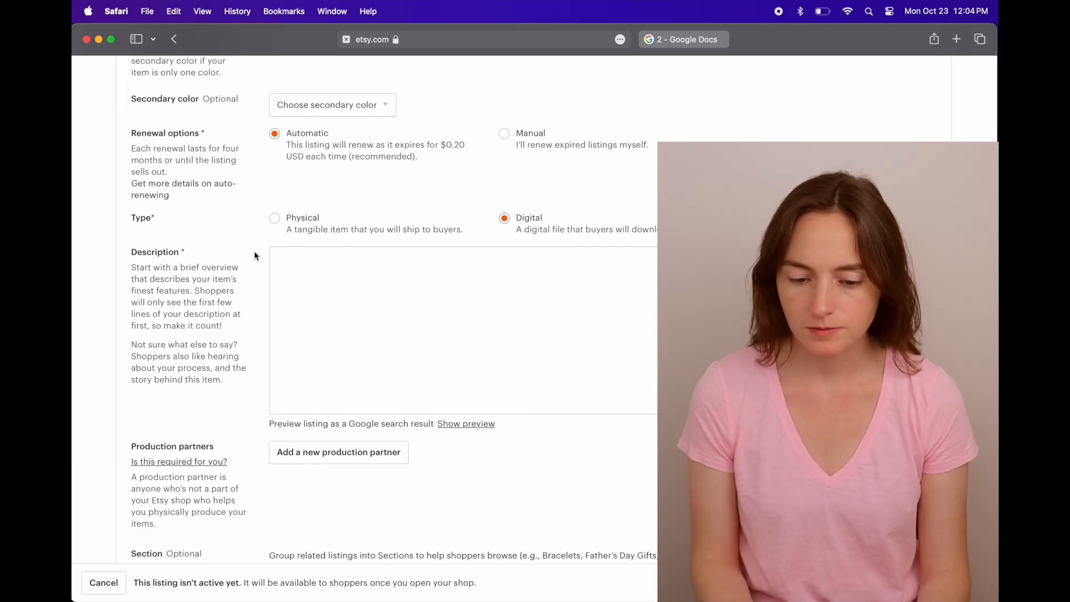
Enter the description "Organize all of your healthcare information in one place with this Healthcare Guide!"
{"action": "left_click", "coordinate": [349, 283]}
{"action": "type", "text": "Organiz"}
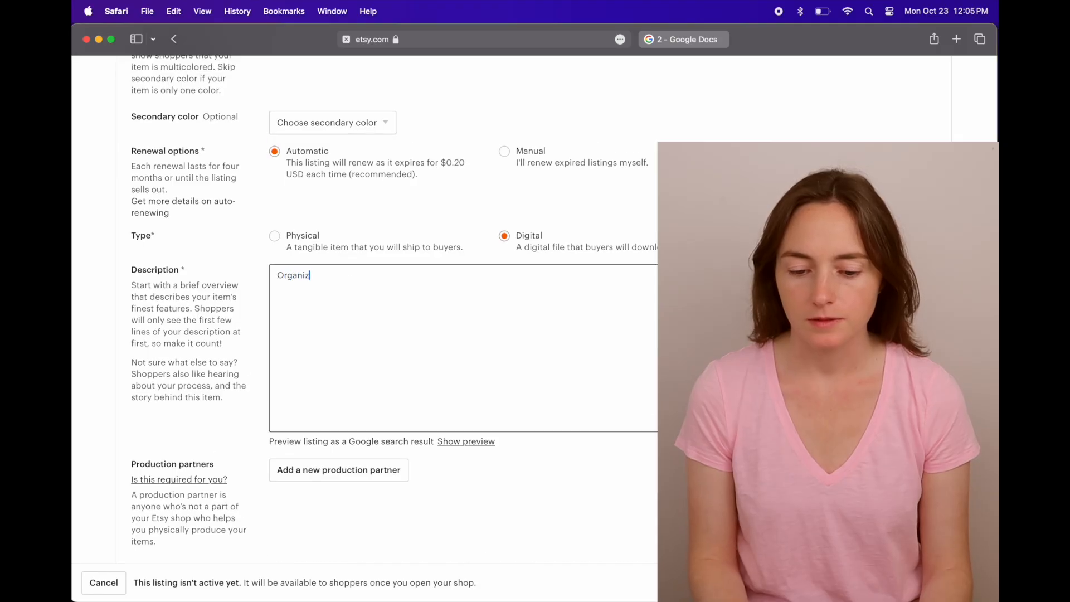
{"action": "type", "text": "e all"}
{"action": "type", "text": "of your healthcare information in one place with this Healthcare Guide!"}
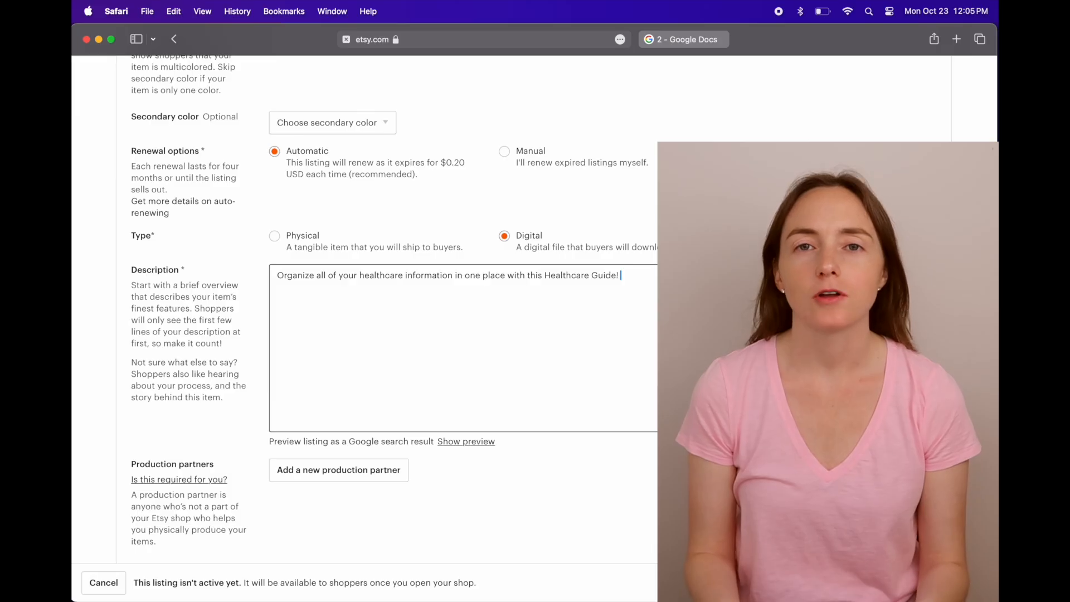
Add listing tags including digital product, healthcare, healthcare guide, organizational, and guides and how tos
{"action": "scroll", "coordinate": [249, 301], "scroll_direction": "down", "scroll_amount": 7}
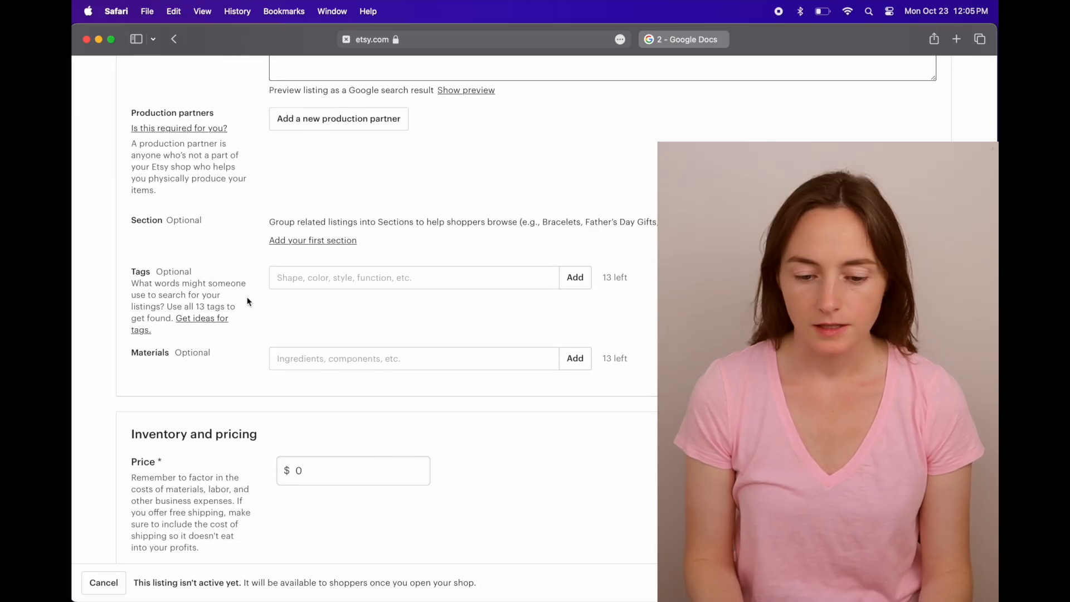
{"action": "left_click", "coordinate": [293, 256]}
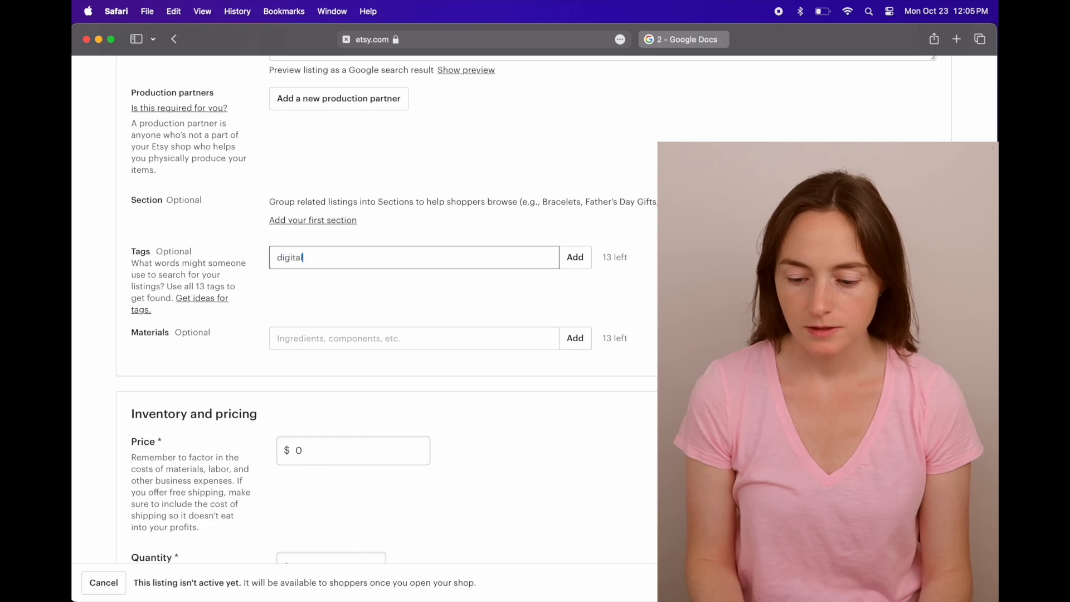
{"action": "type", "text": "digital product"}
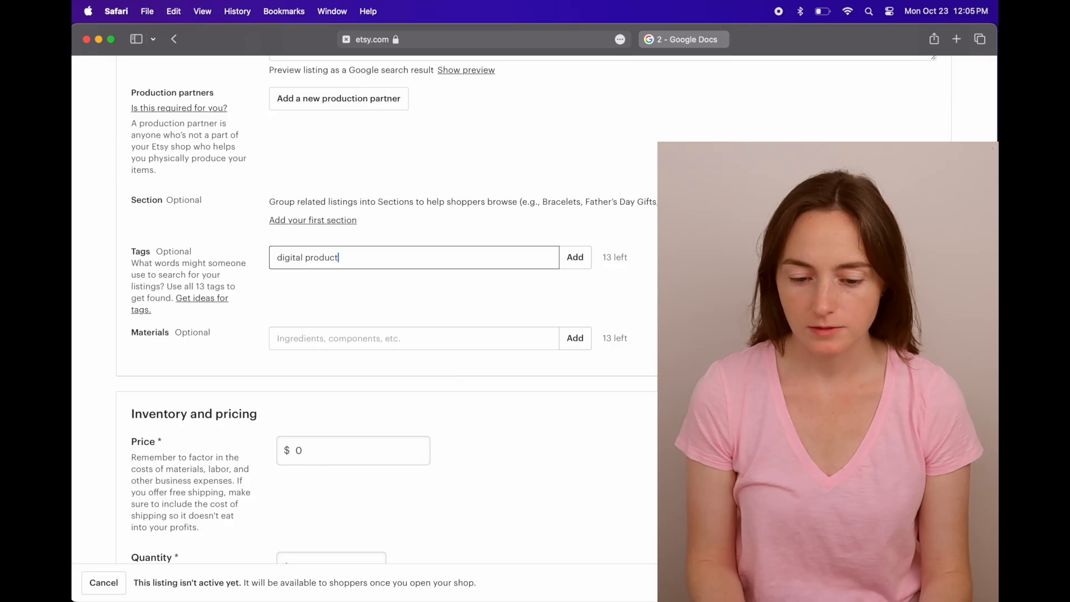
{"action": "type", "text": ","}
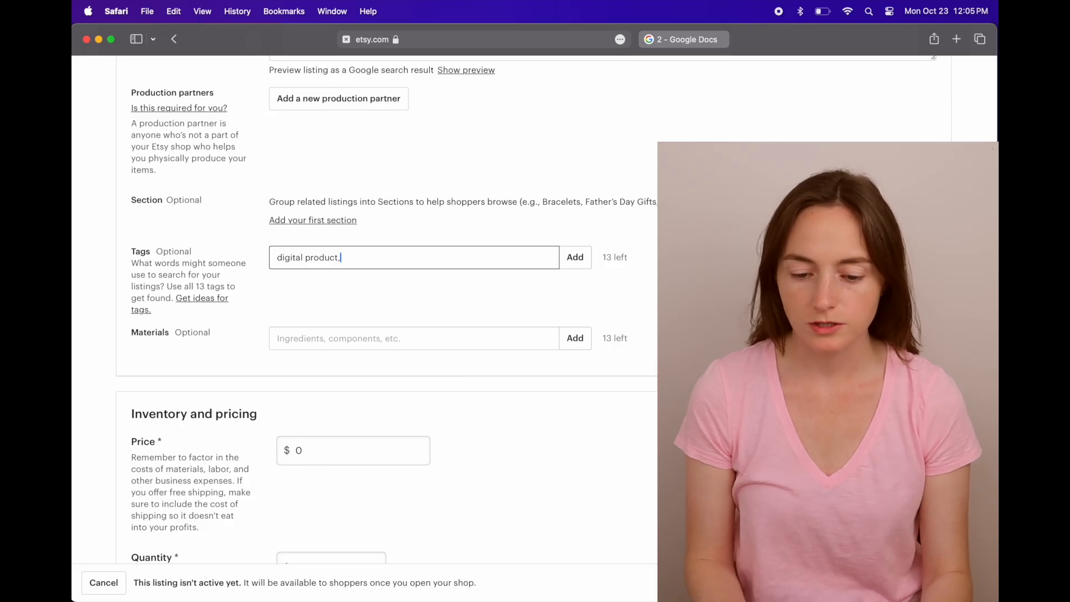
{"action": "left_click", "coordinate": [566, 269]}
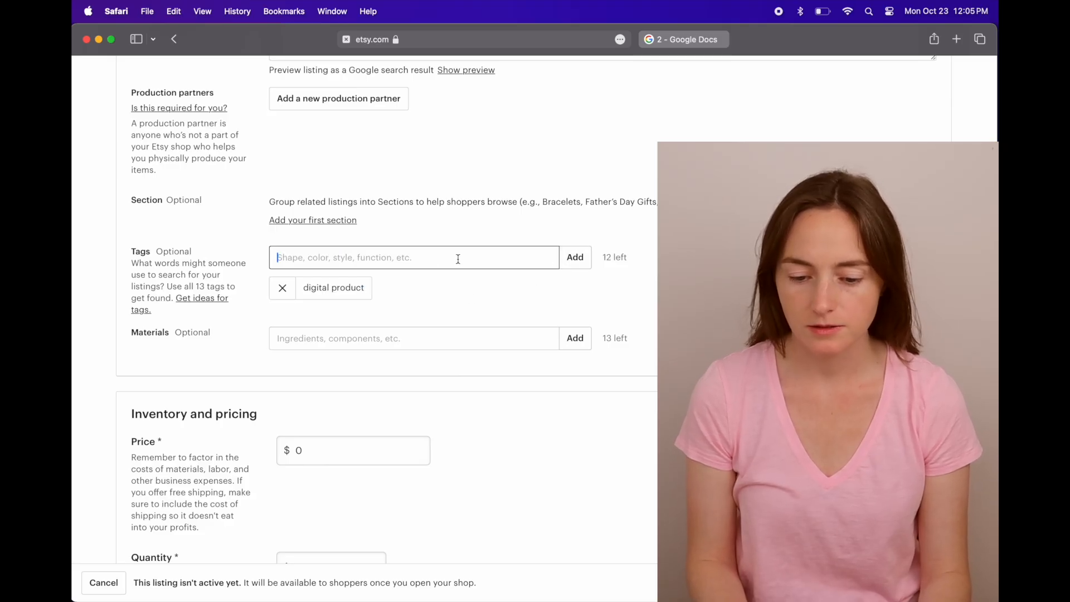
{"action": "type", "text": "healthcare"}
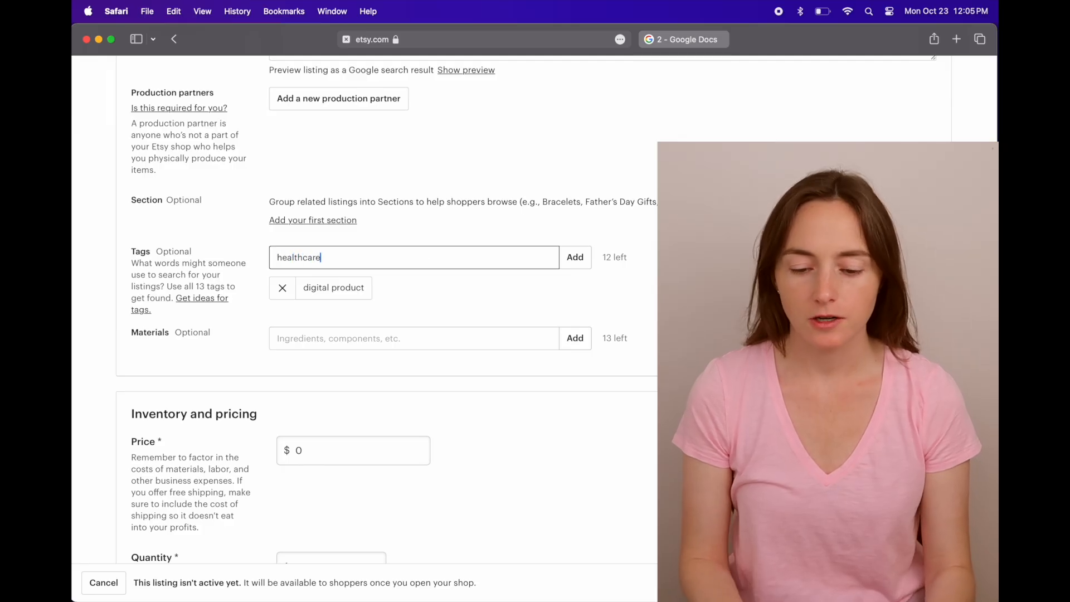
{"action": "left_click", "coordinate": [564, 259]}
{"action": "type", "text": "hea"}
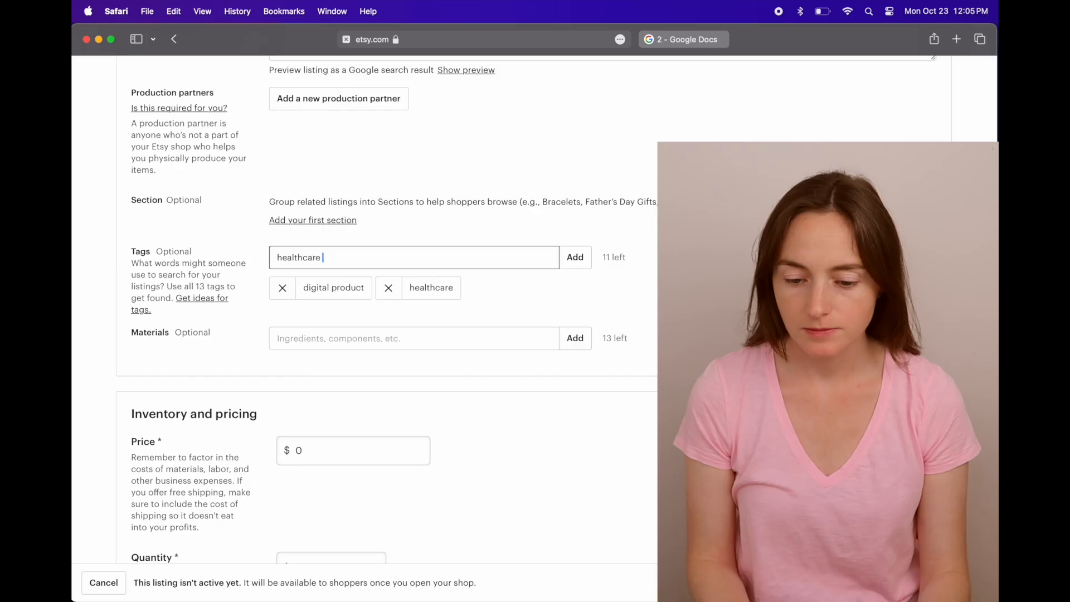
{"action": "left_click", "coordinate": [577, 261]}
{"action": "type", "text": "orga"}
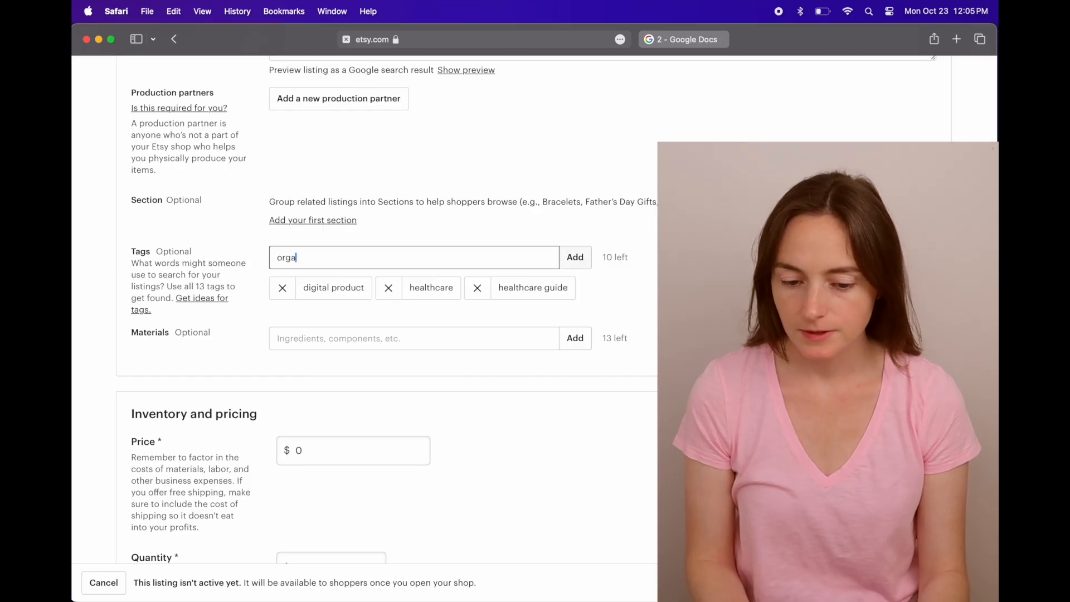
{"action": "type", "text": "nizational"}
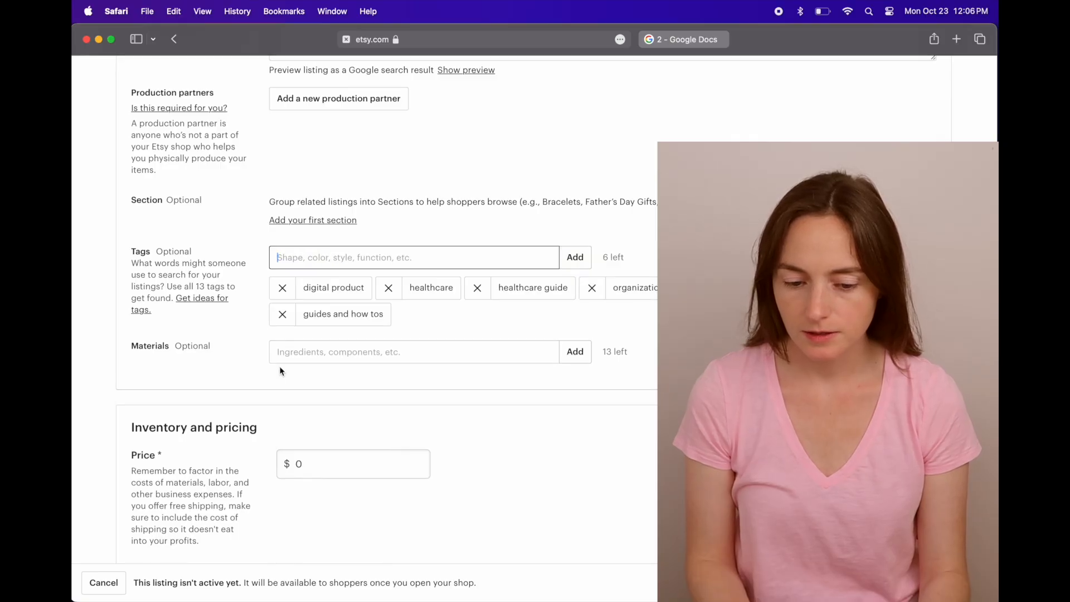
Set the listing price to $10
{"action": "scroll", "coordinate": [279, 370], "scroll_direction": "down", "scroll_amount": 3}
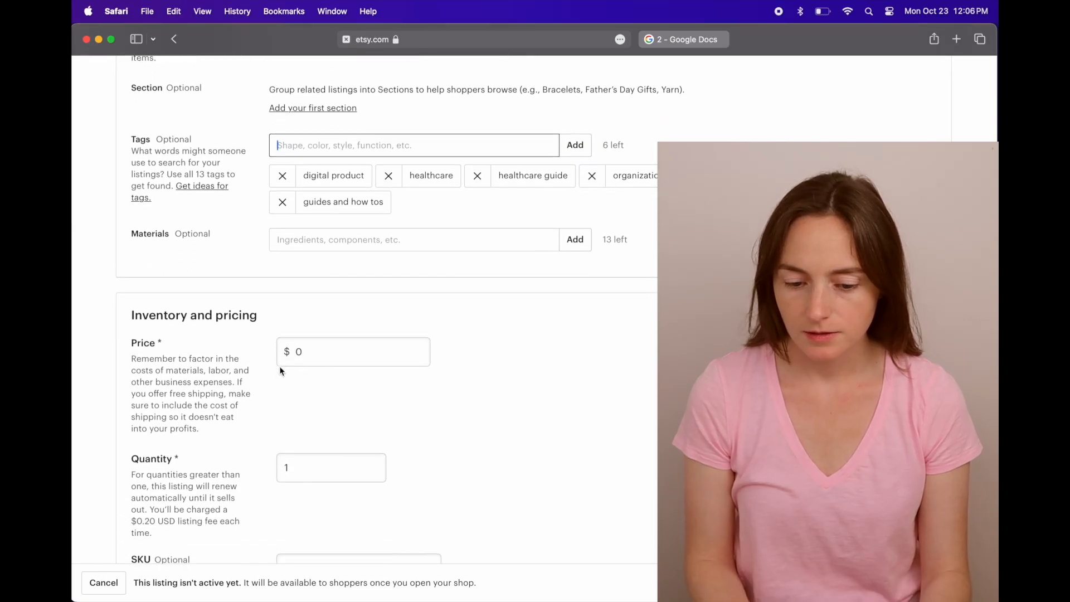
{"action": "left_click", "coordinate": [311, 344]}
{"action": "type", "text": "10"}
{"action": "scroll", "coordinate": [256, 412], "scroll_direction": "down", "scroll_amount": 5}
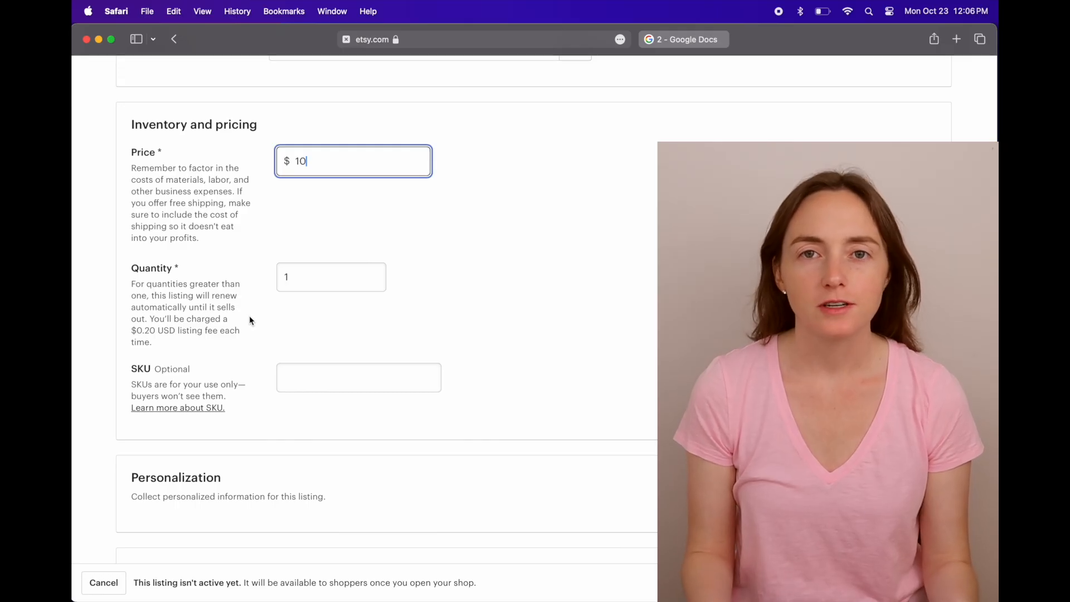
{"action": "scroll", "coordinate": [249, 319], "scroll_direction": "down", "scroll_amount": 3}
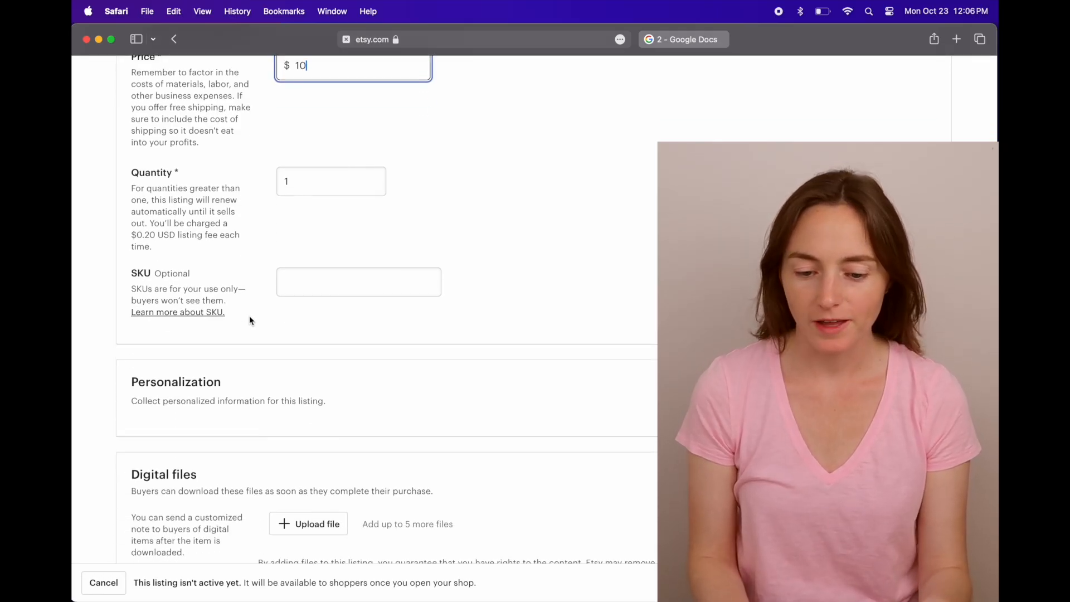
{"action": "scroll", "coordinate": [249, 320], "scroll_direction": "down", "scroll_amount": 4}
{"action": "scroll", "coordinate": [249, 319], "scroll_direction": "down", "scroll_amount": 6}
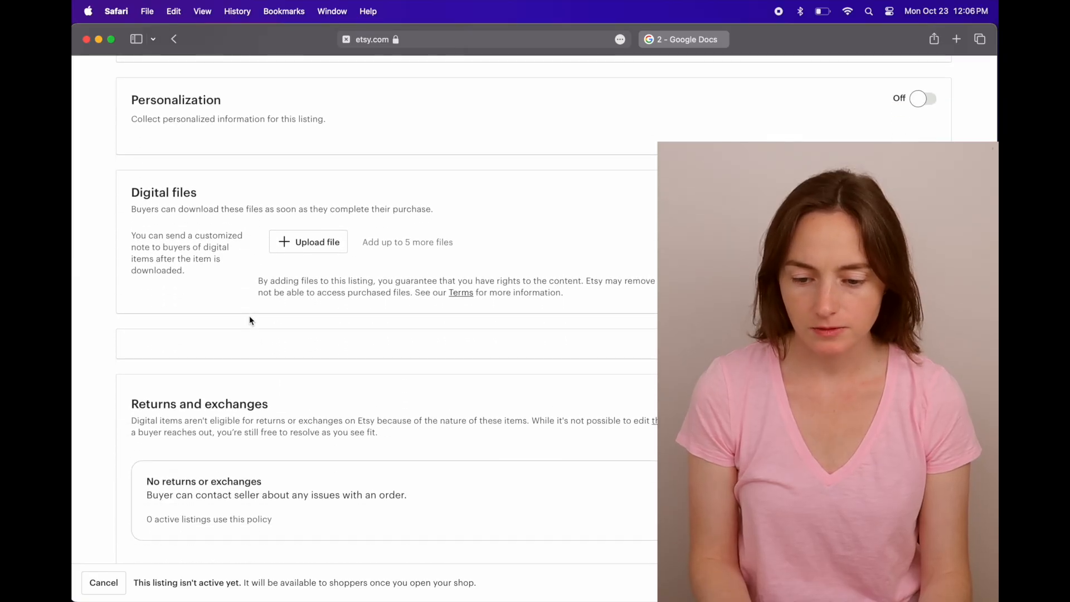
{"action": "scroll", "coordinate": [249, 320], "scroll_direction": "down", "scroll_amount": 1}
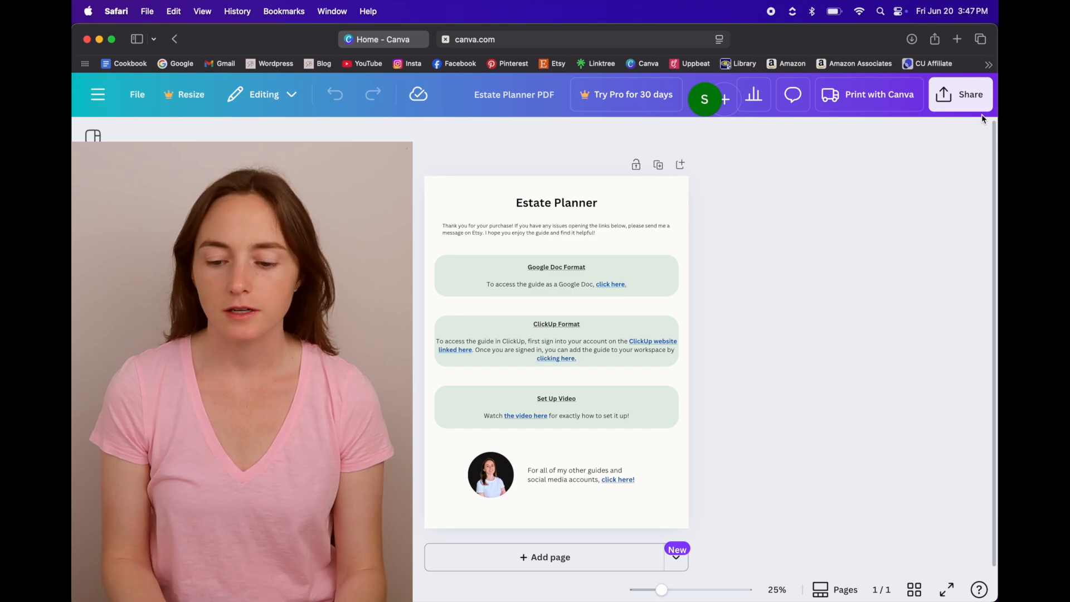
In Canva, download the Estate Planner PDF design as PDF Standard, allowing downloads from canva.com
{"action": "left_click", "coordinate": [960, 107]}
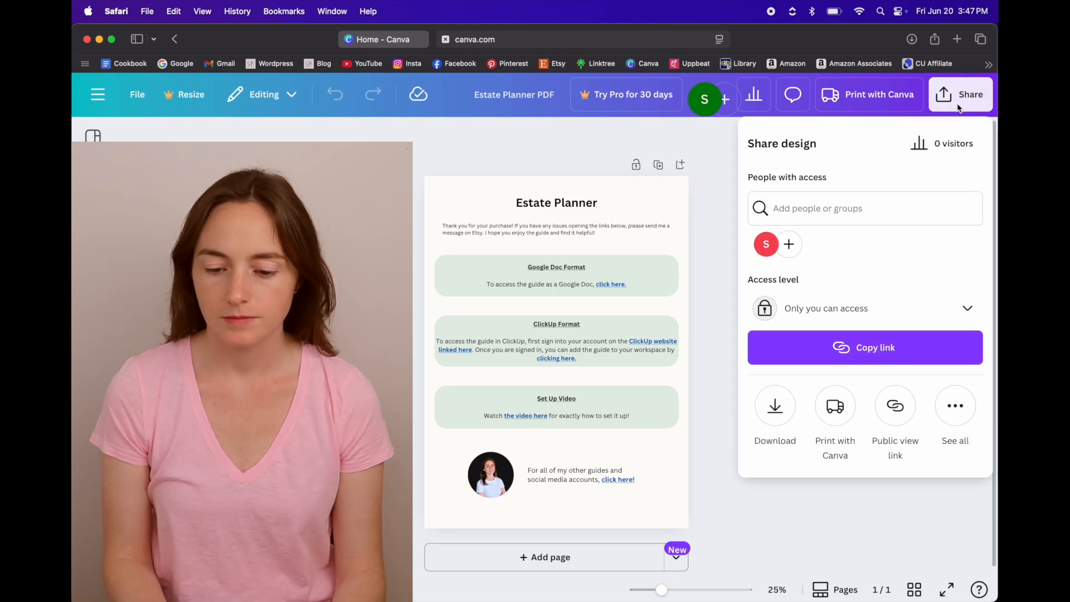
{"action": "left_click", "coordinate": [786, 413]}
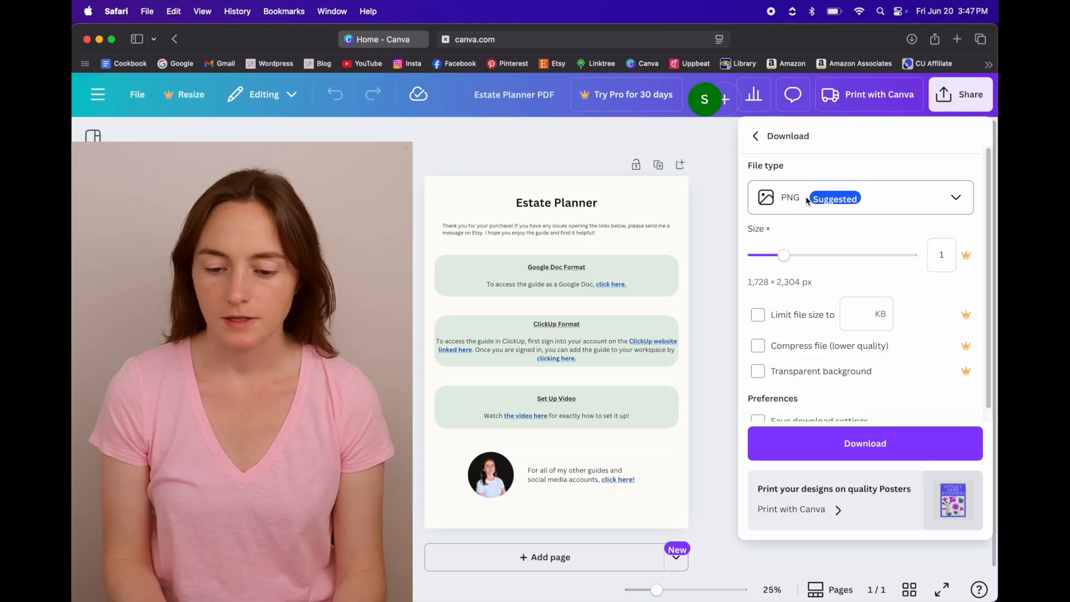
{"action": "left_click", "coordinate": [805, 199]}
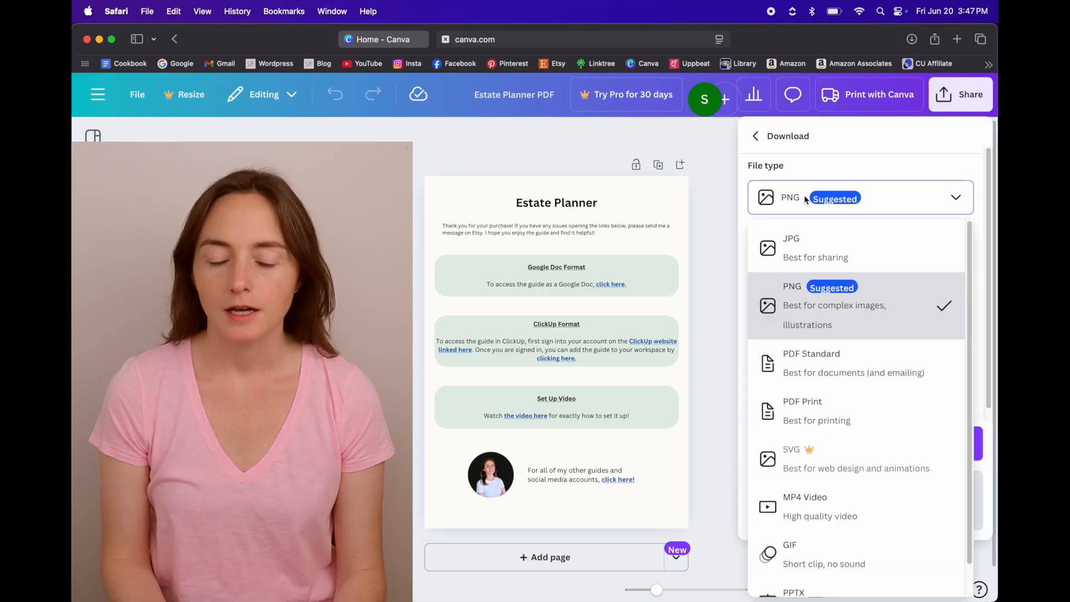
{"action": "left_click", "coordinate": [864, 368]}
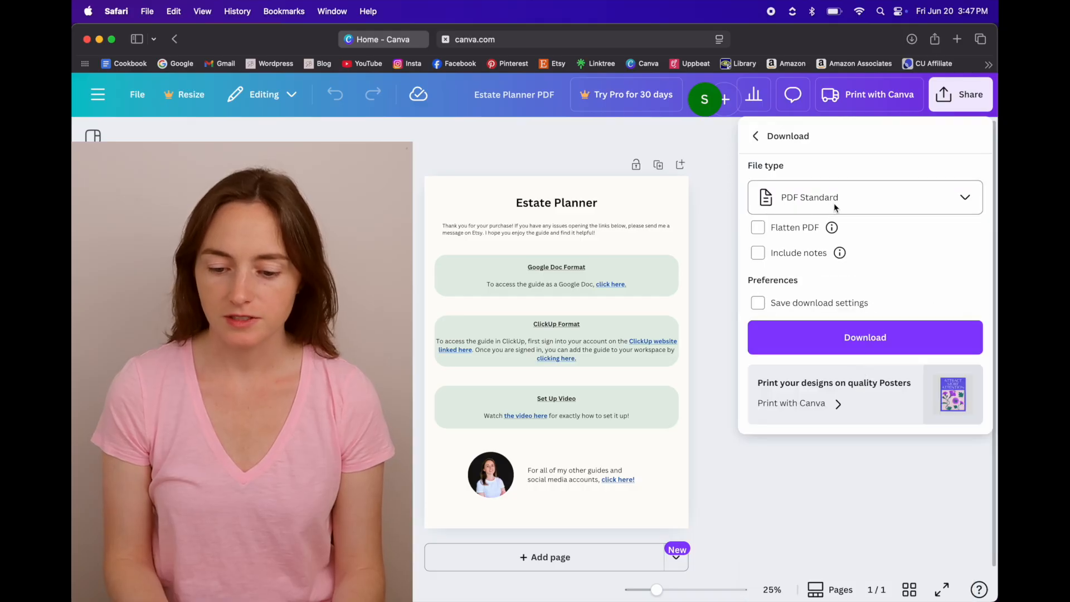
{"action": "left_click", "coordinate": [805, 345]}
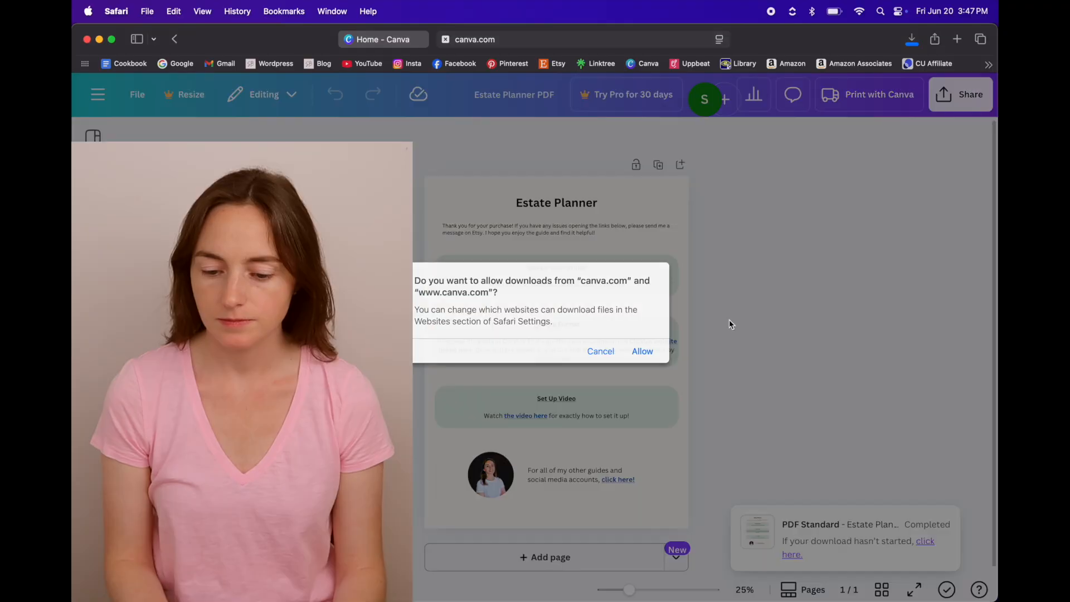
{"action": "left_click", "coordinate": [647, 352]}
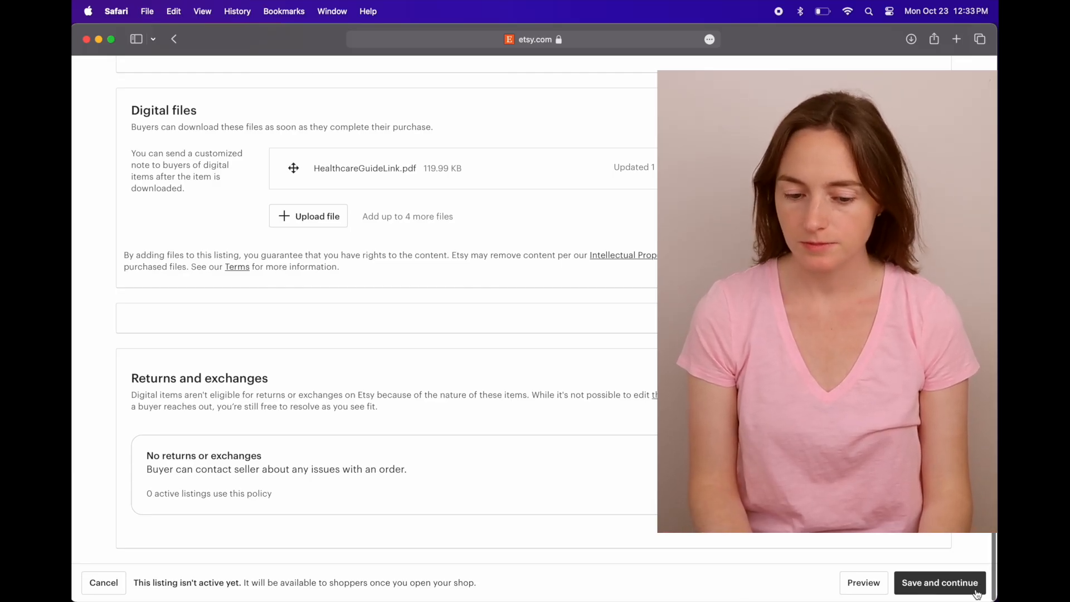
Back in Etsy, save the listing and continue to the How you'll get paid setup
{"action": "left_click", "coordinate": [980, 590]}
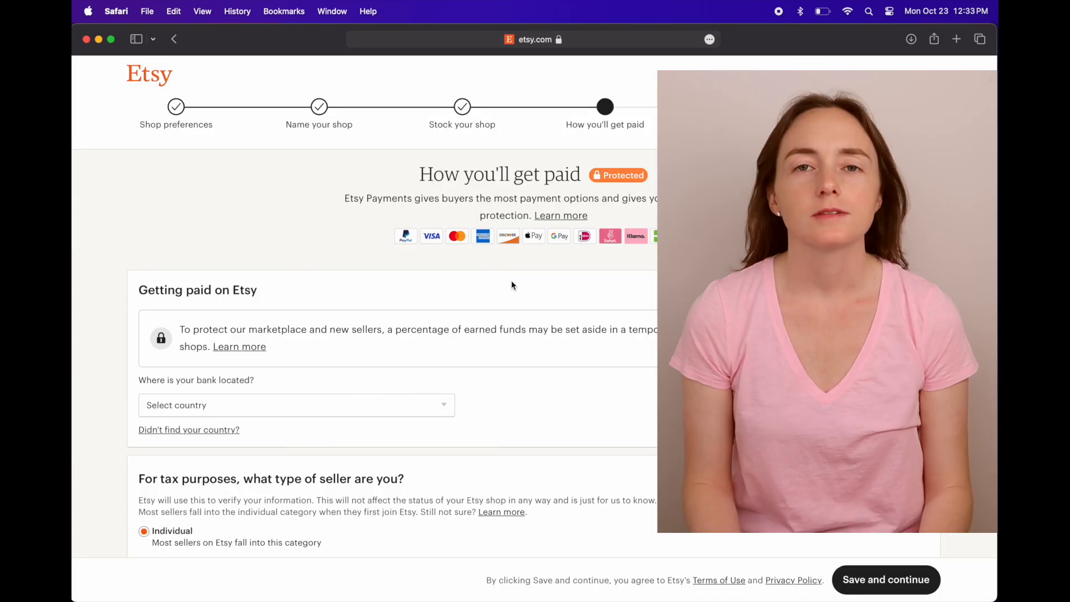
{"action": "scroll", "coordinate": [517, 274], "scroll_direction": "down", "scroll_amount": 1}
{"action": "scroll", "coordinate": [517, 279], "scroll_direction": "down", "scroll_amount": 1}
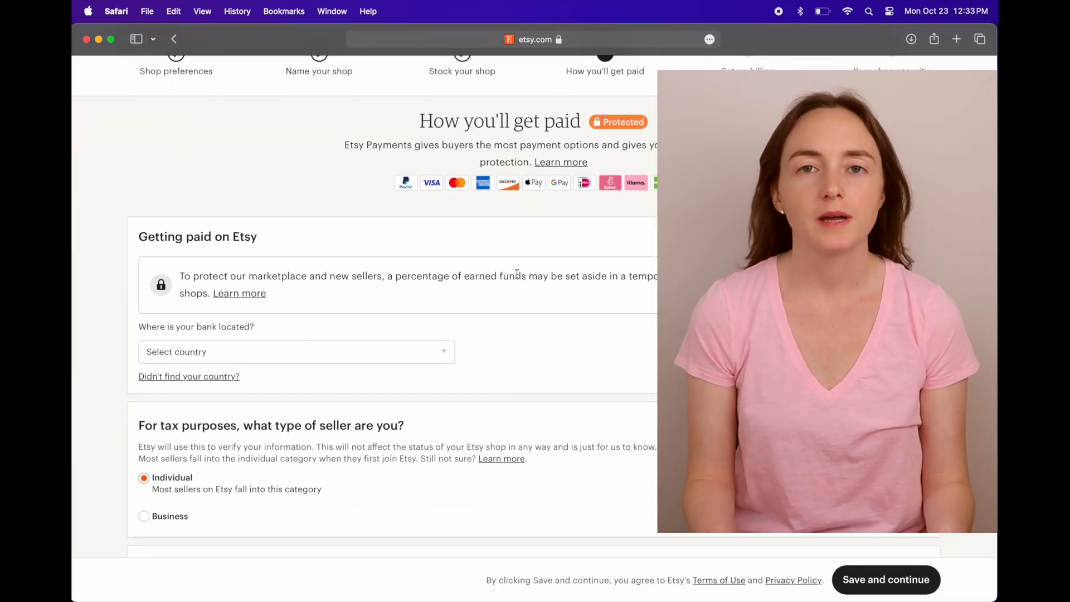
Set the bank location to the country whose deposits are paid in USD
{"action": "scroll", "coordinate": [517, 274], "scroll_direction": "down", "scroll_amount": 5}
{"action": "left_click", "coordinate": [437, 240]}
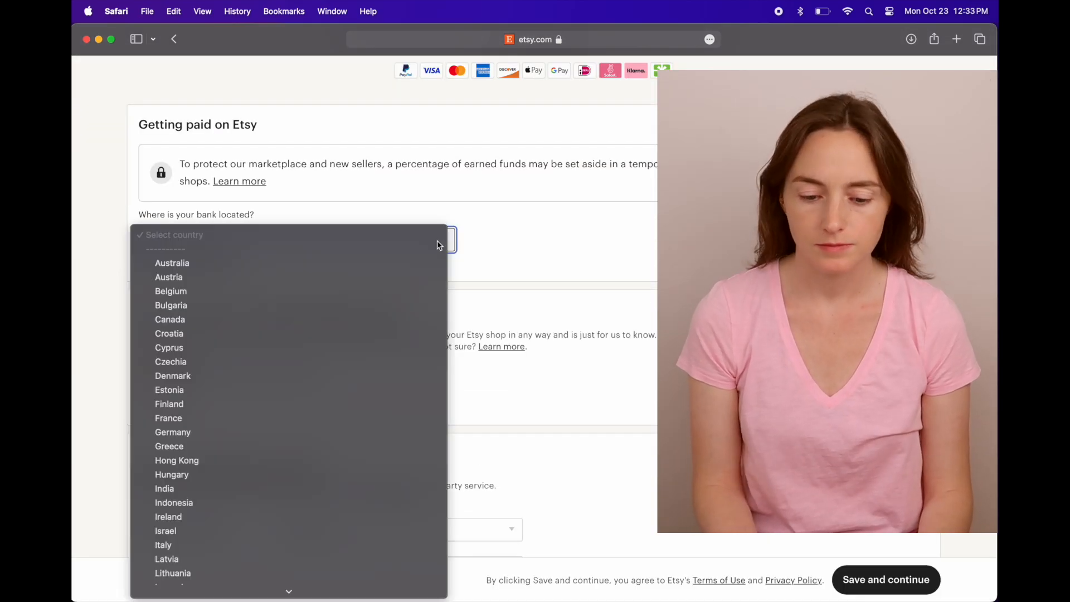
{"action": "scroll", "coordinate": [342, 414], "scroll_direction": "down", "scroll_amount": 10}
{"action": "left_click", "coordinate": [343, 572]}
{"action": "left_click", "coordinate": [551, 261]}
Review the seller type options and the personal information and taxpayer address fields of the payment setup
{"action": "scroll", "coordinate": [552, 264], "scroll_direction": "down", "scroll_amount": 8}
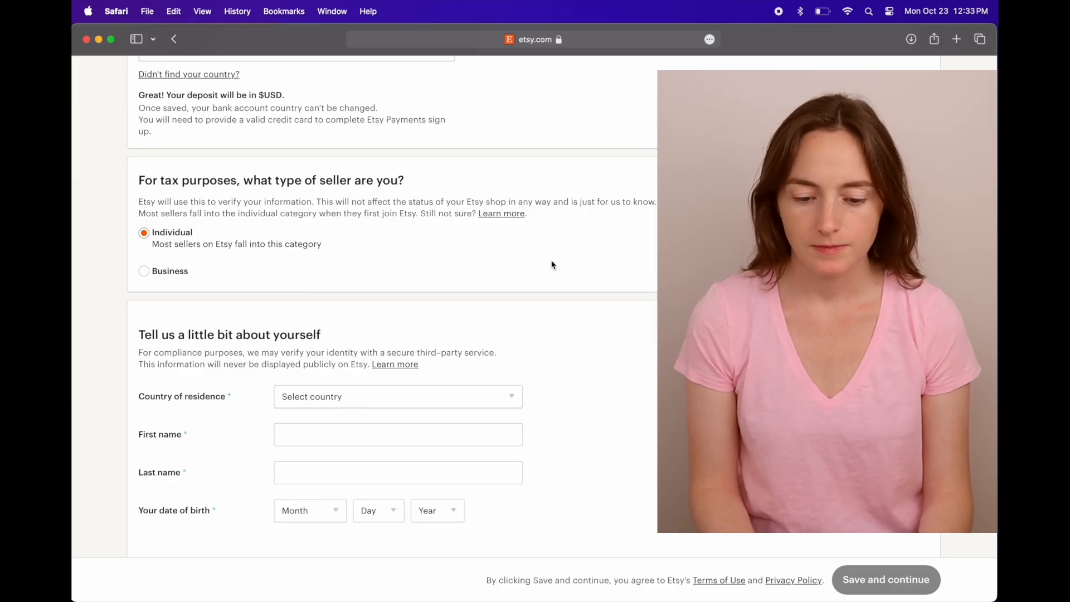
{"action": "scroll", "coordinate": [463, 262], "scroll_direction": "down", "scroll_amount": 6}
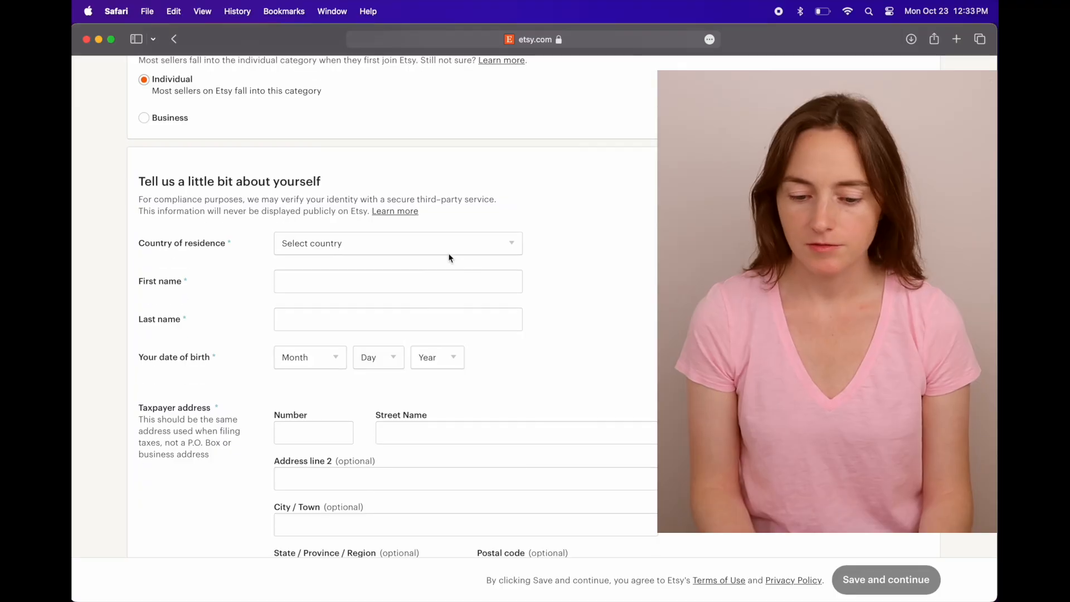
{"action": "scroll", "coordinate": [436, 274], "scroll_direction": "down", "scroll_amount": 4}
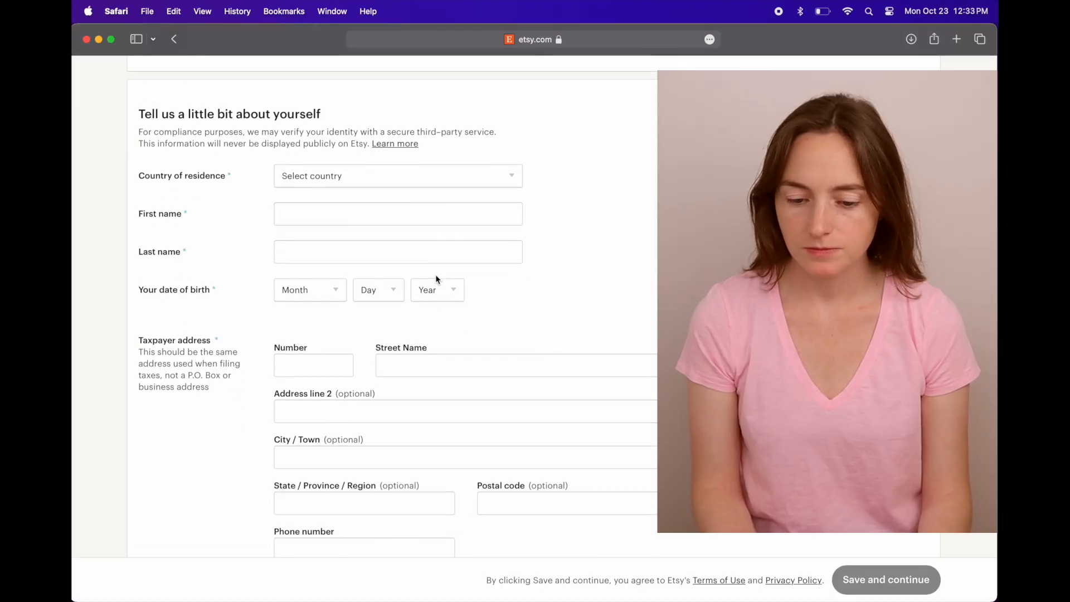
{"action": "scroll", "coordinate": [436, 276], "scroll_direction": "down", "scroll_amount": 12}
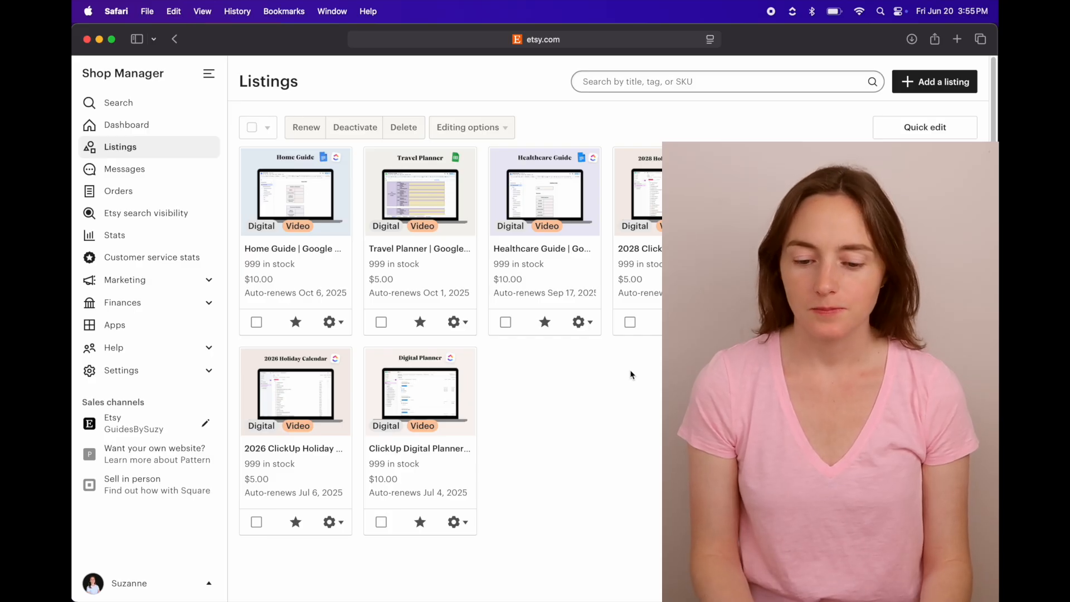
View the Healthcare Guide listing's public page on Etsy and return to Shop Manager
{"action": "left_click", "coordinate": [582, 322]}
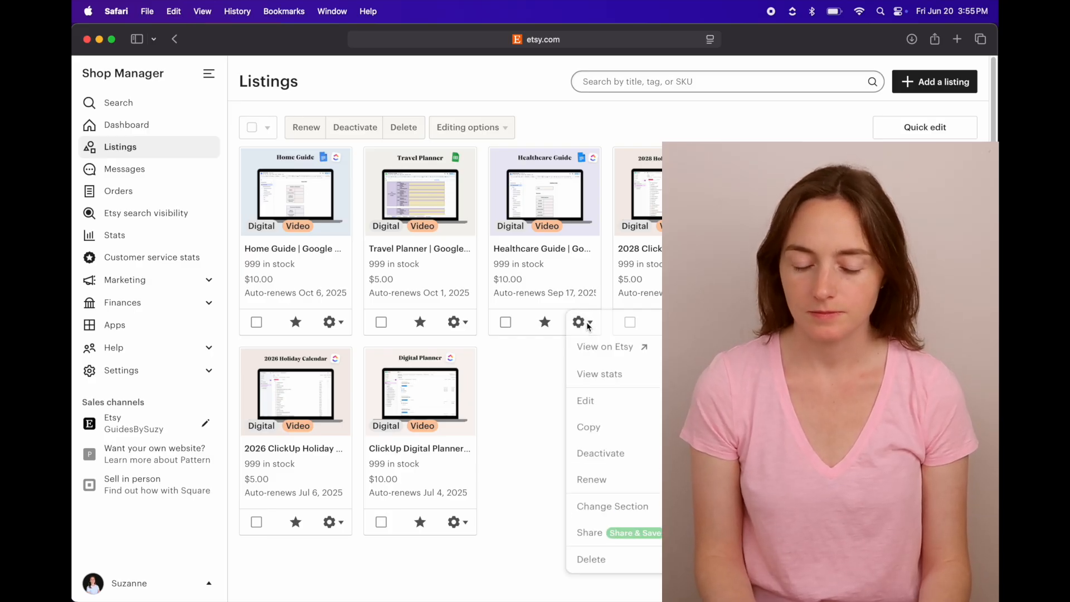
{"action": "left_click", "coordinate": [628, 349]}
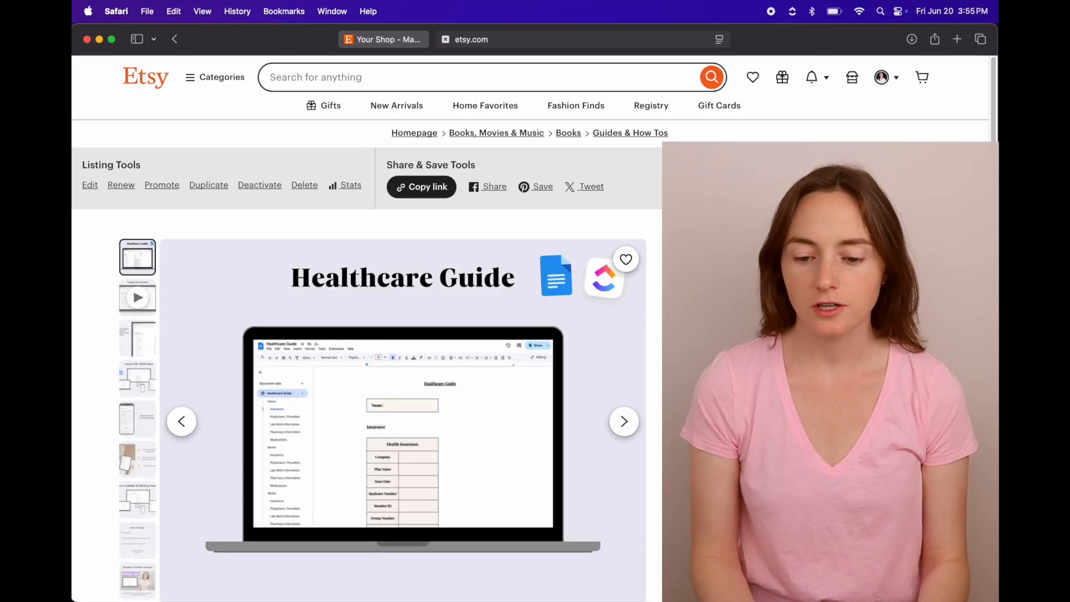
{"action": "left_click", "coordinate": [854, 80]}
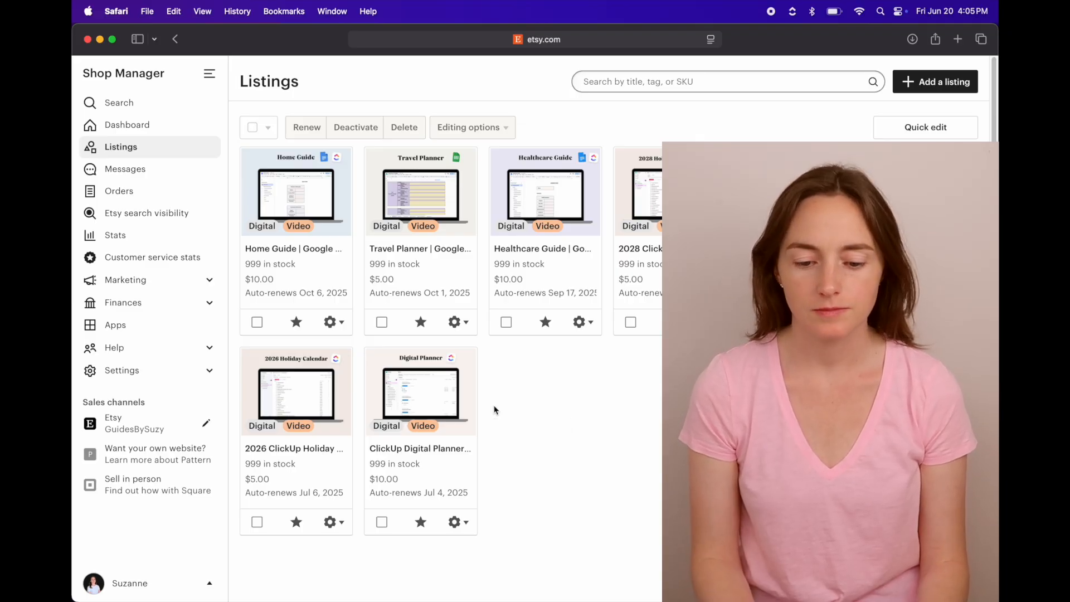
View the shop's Info & Appearance settings and open its Etsy storefront
{"action": "left_click", "coordinate": [159, 377]}
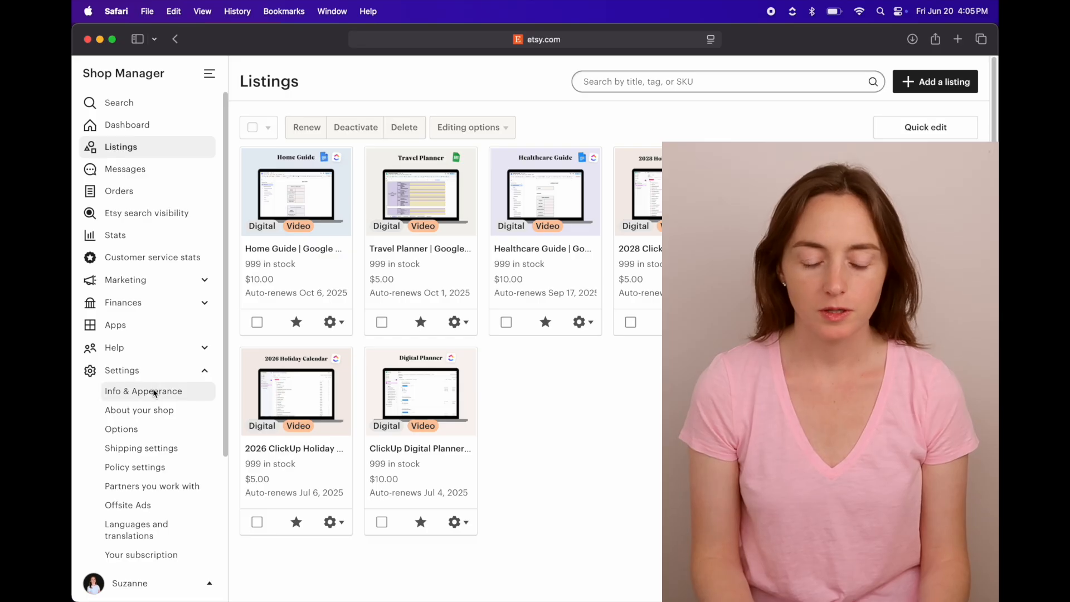
{"action": "left_click", "coordinate": [155, 394]}
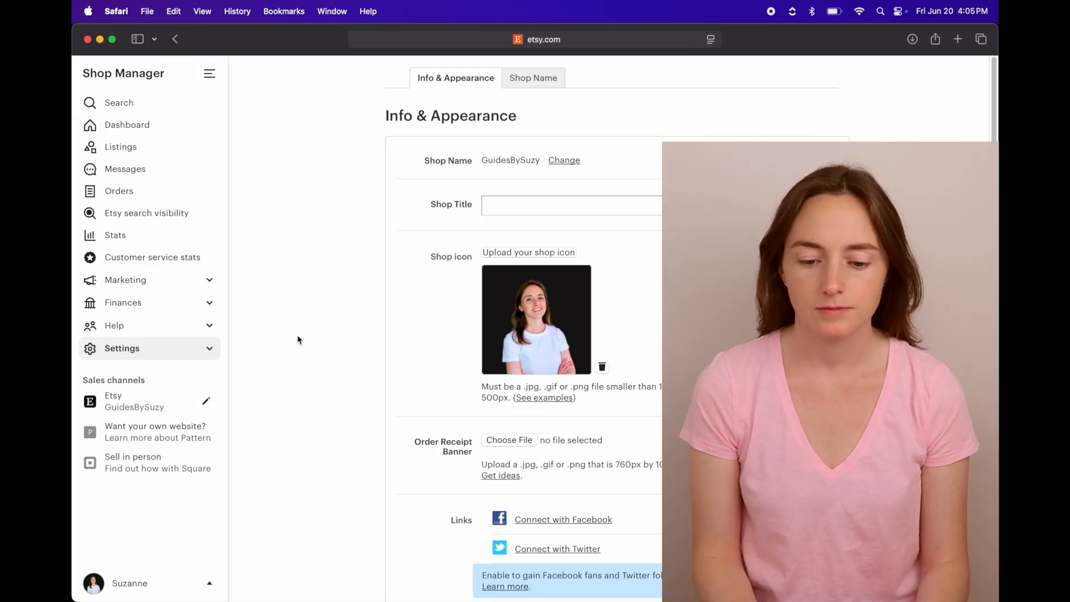
{"action": "left_click", "coordinate": [122, 400]}
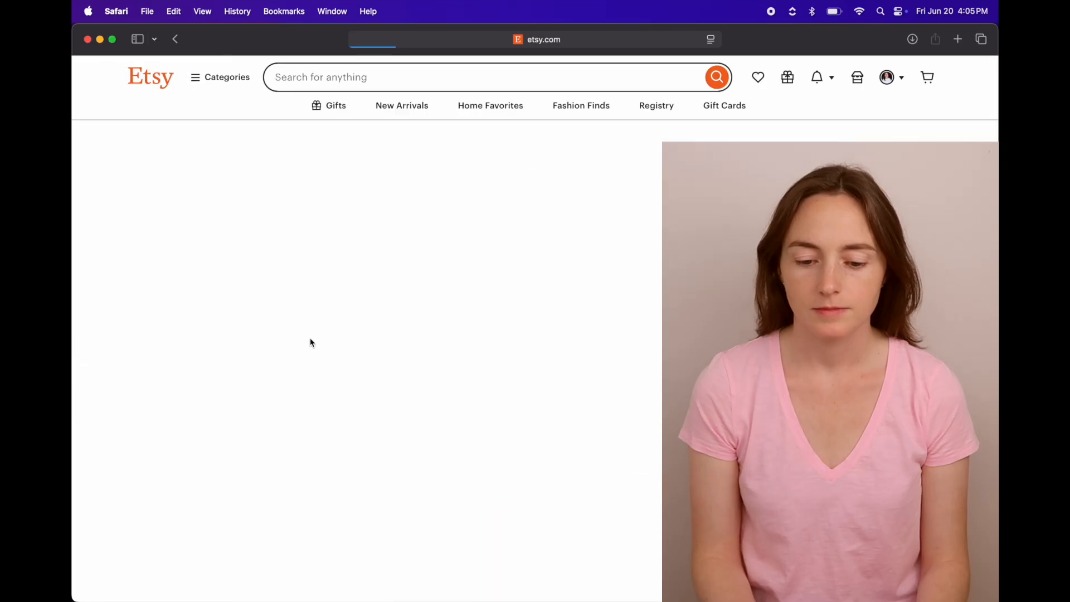